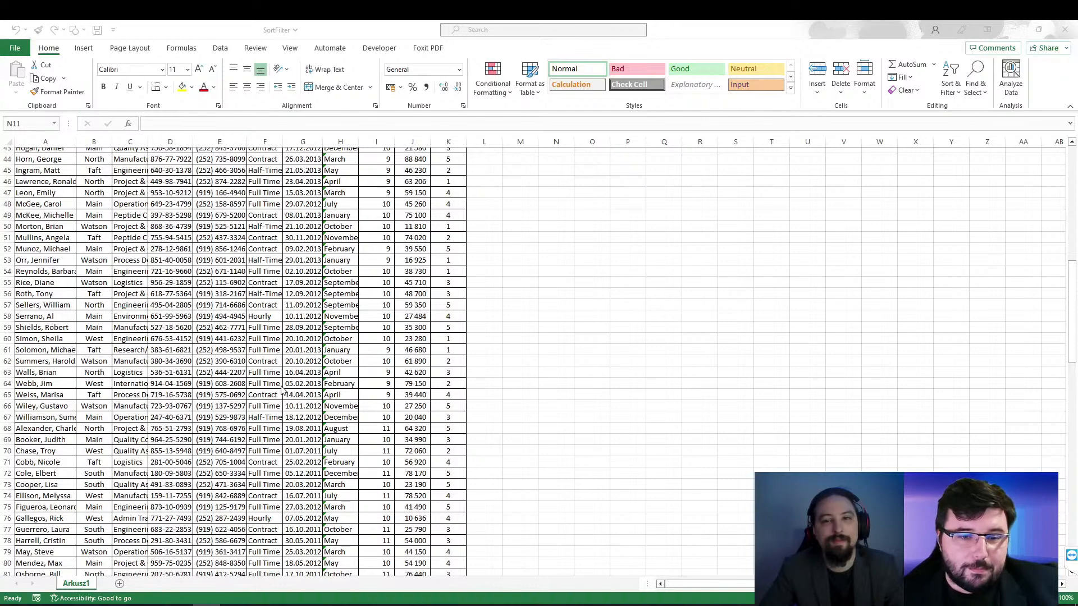
Step: Turn on column filters for the employee data table's header row
{"action": "scroll", "coordinate": [282, 389], "scroll_direction": "up", "scroll_amount": 14}
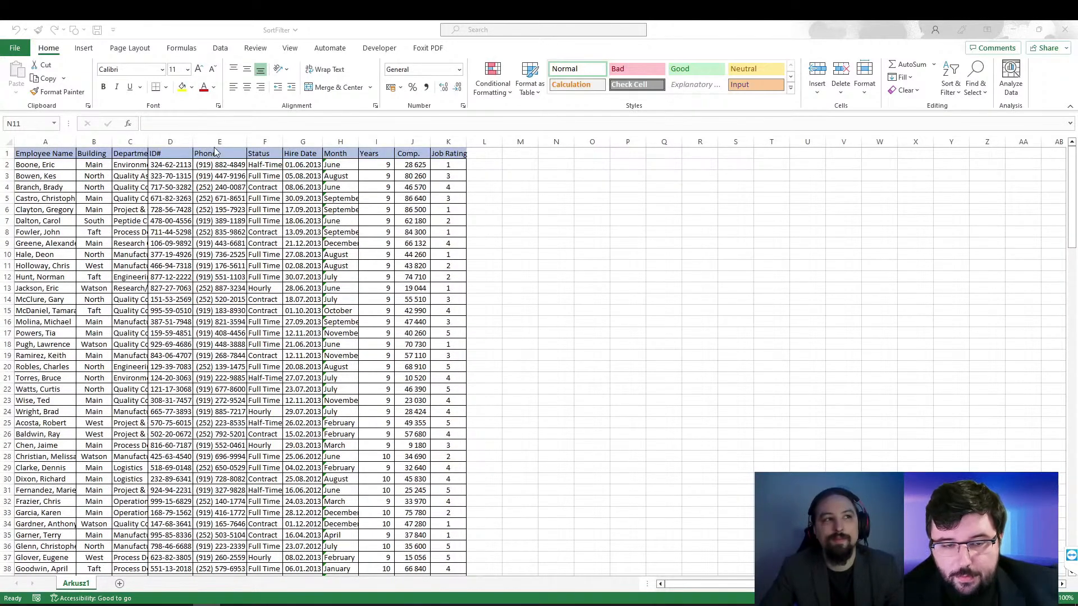
{"action": "left_click", "coordinate": [220, 49]}
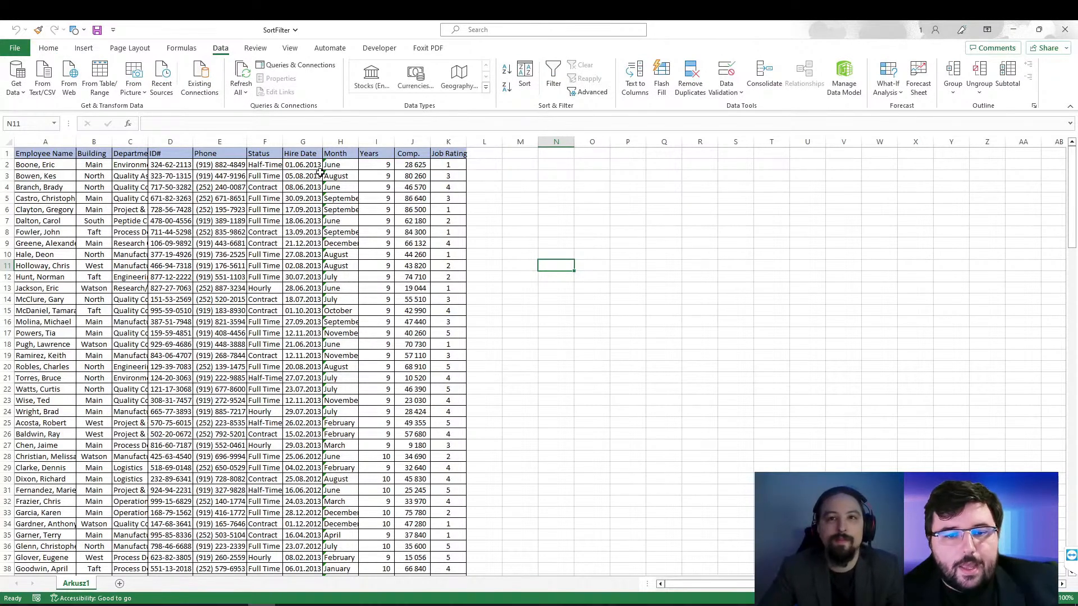
{"action": "left_click", "coordinate": [264, 189]}
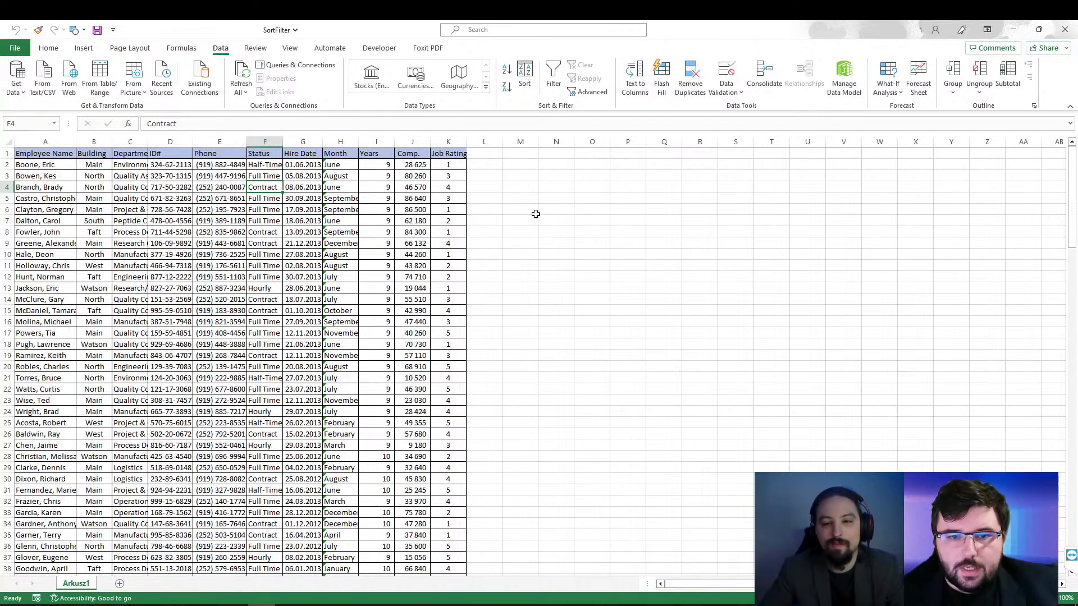
{"action": "left_click", "coordinate": [553, 79]}
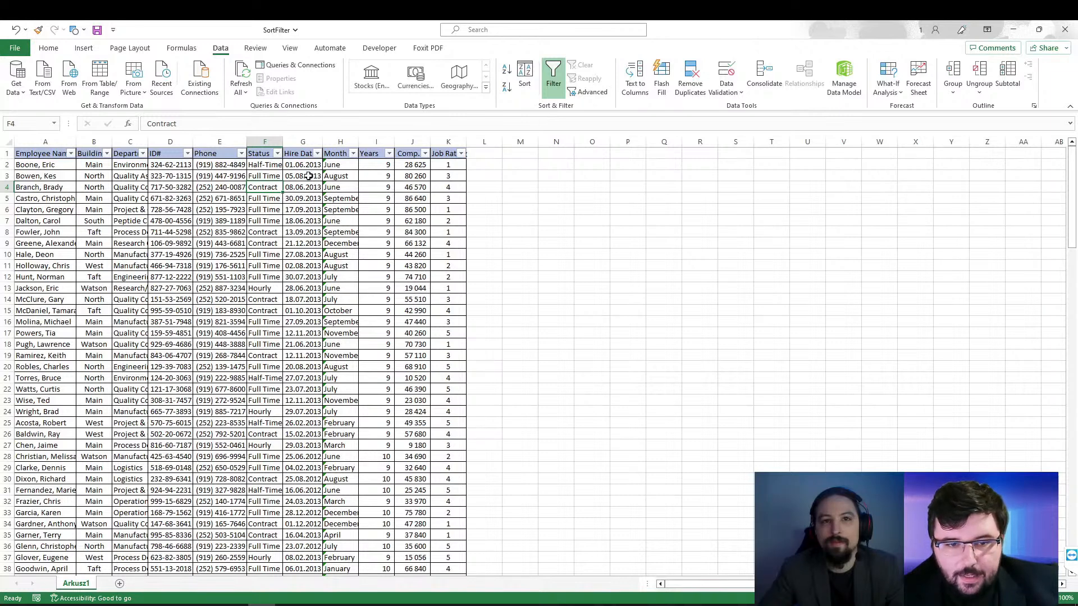
Step: Filter the Years column to show only the values 9 and 10
{"action": "left_click", "coordinate": [389, 154]}
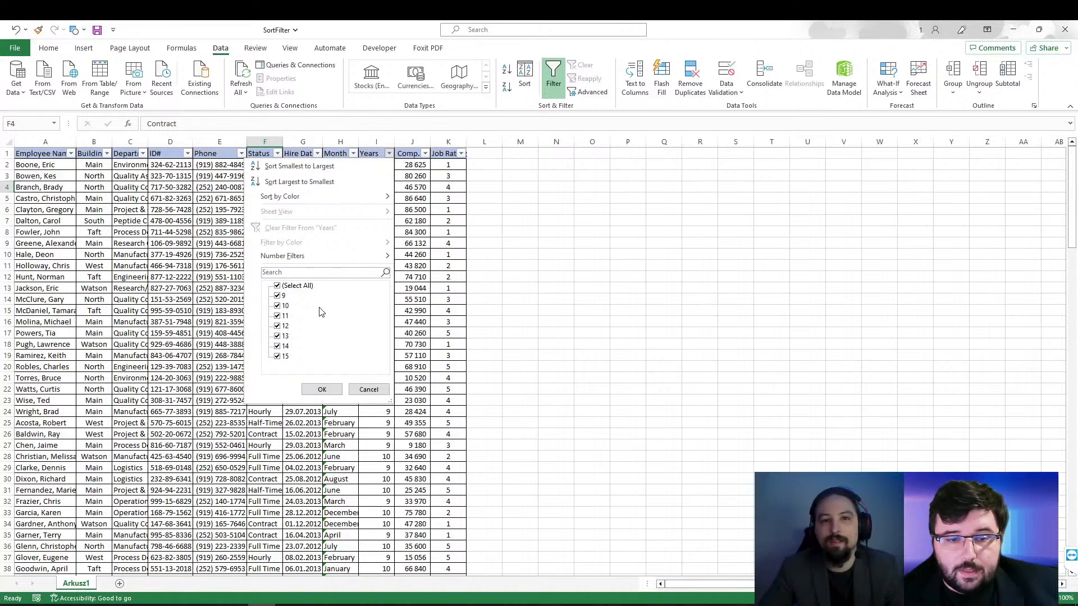
{"action": "left_click", "coordinate": [277, 286]}
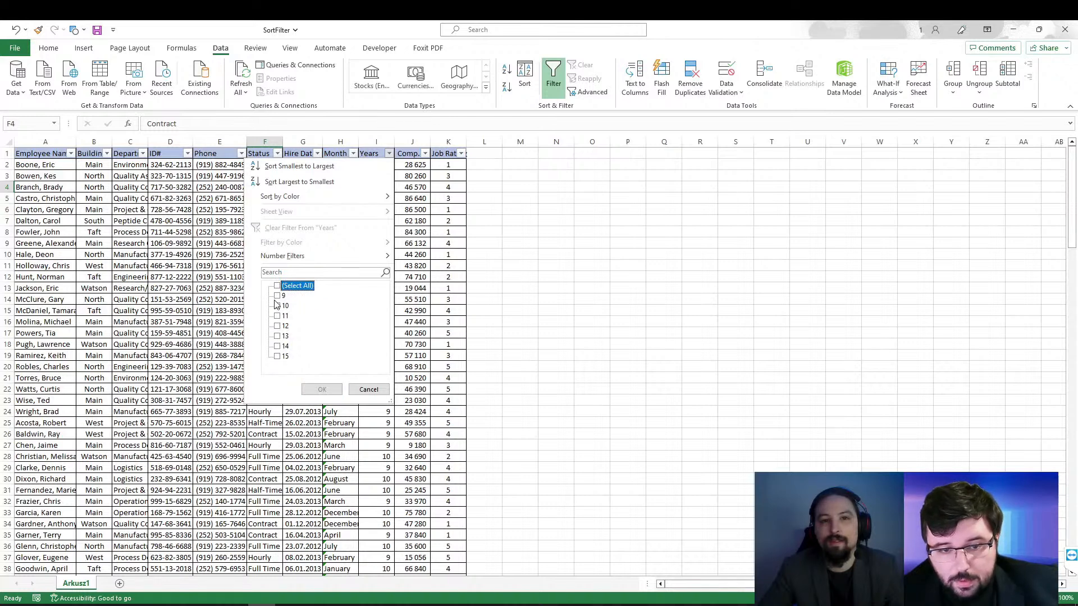
{"action": "left_click", "coordinate": [277, 297]}
{"action": "left_click", "coordinate": [278, 306]}
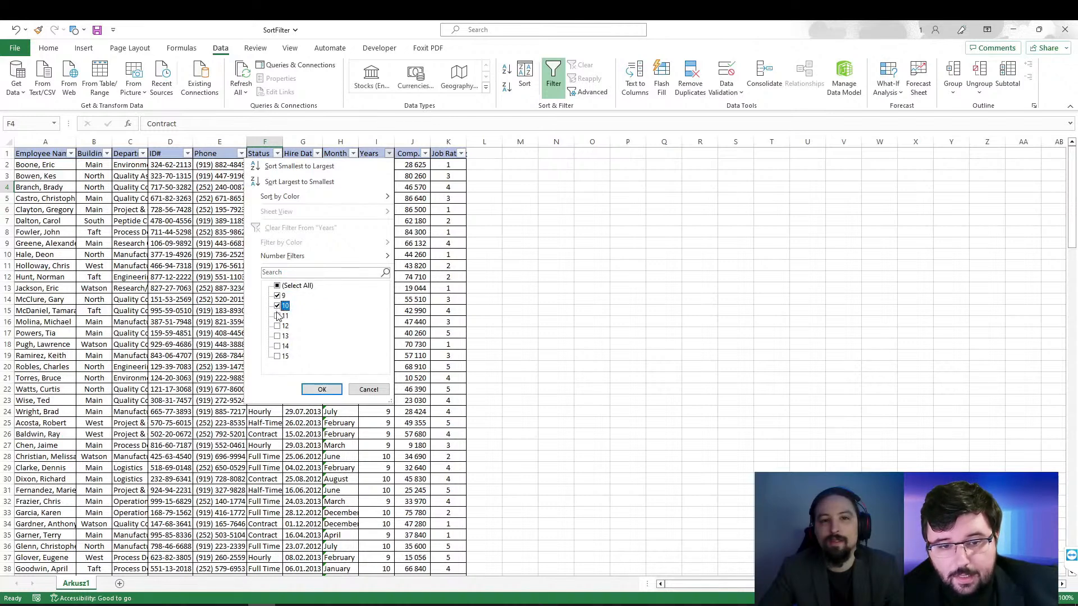
{"action": "left_click", "coordinate": [321, 389]}
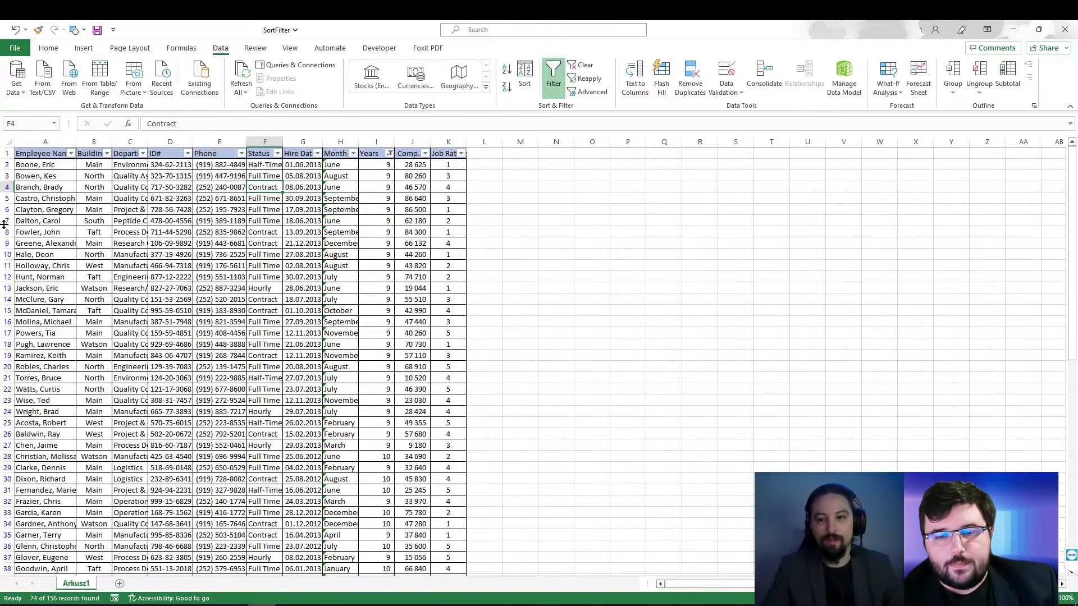
Step: Clear the filter from the Years column
{"action": "left_click", "coordinate": [389, 154]}
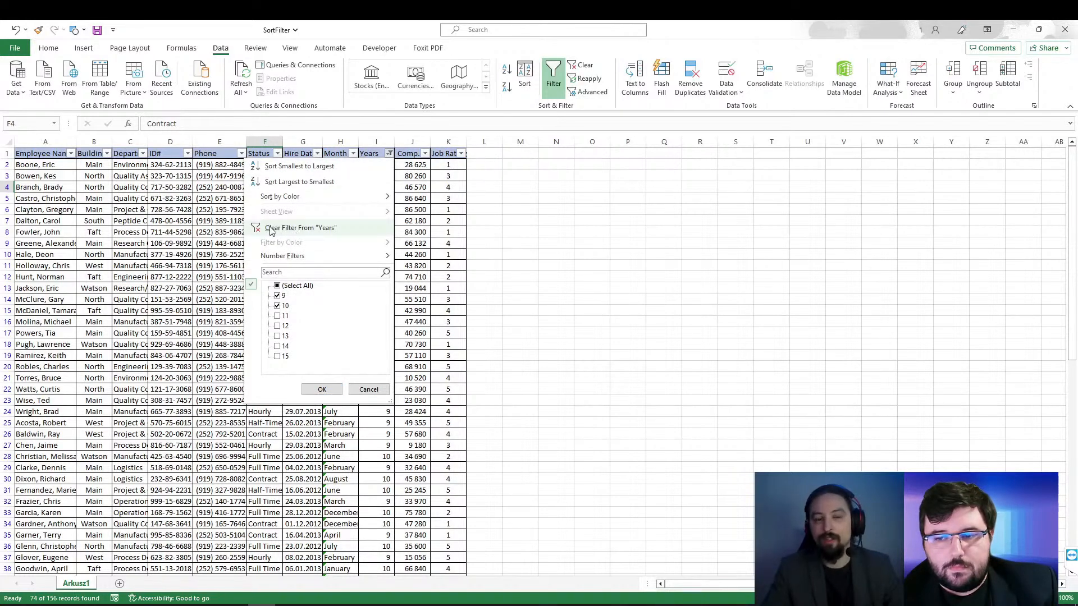
{"action": "left_click", "coordinate": [334, 231]}
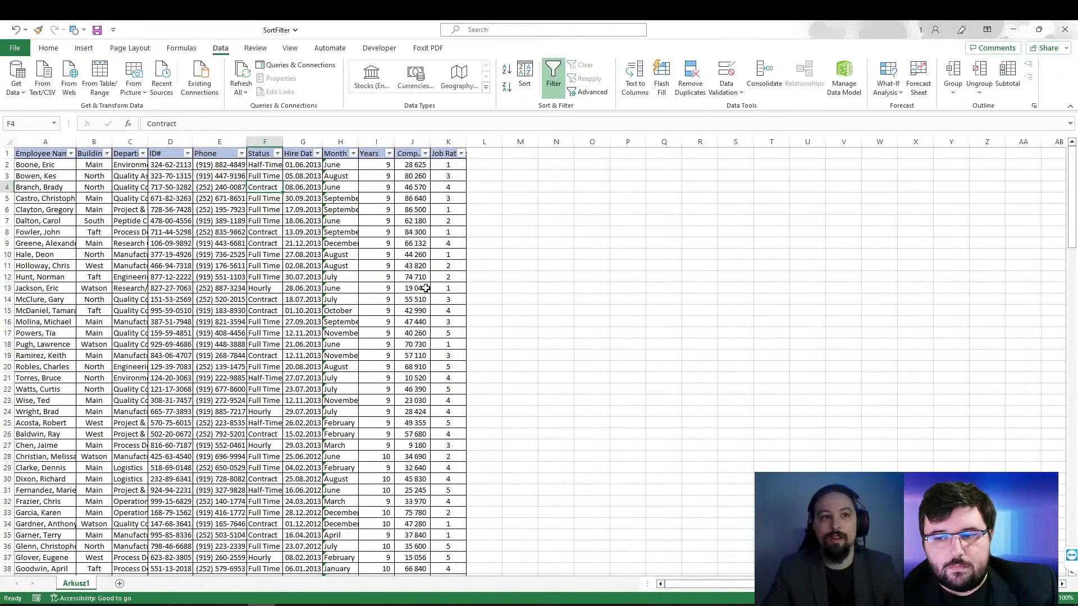
{"action": "left_click", "coordinate": [426, 288]}
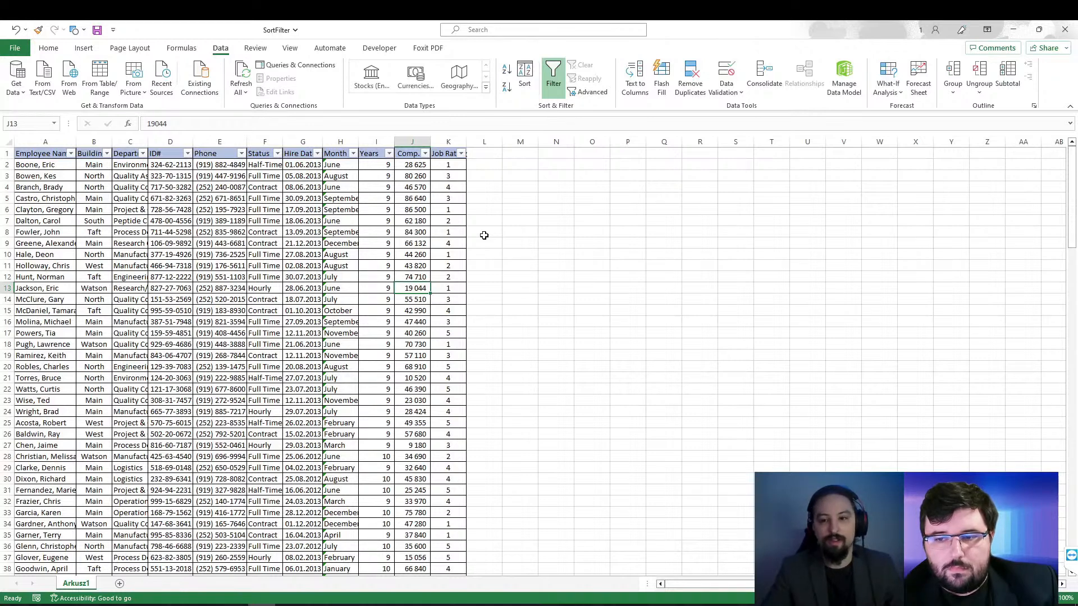
Step: Review the number filter conditions available for the Comp. column without applying any
{"action": "left_click", "coordinate": [425, 154]}
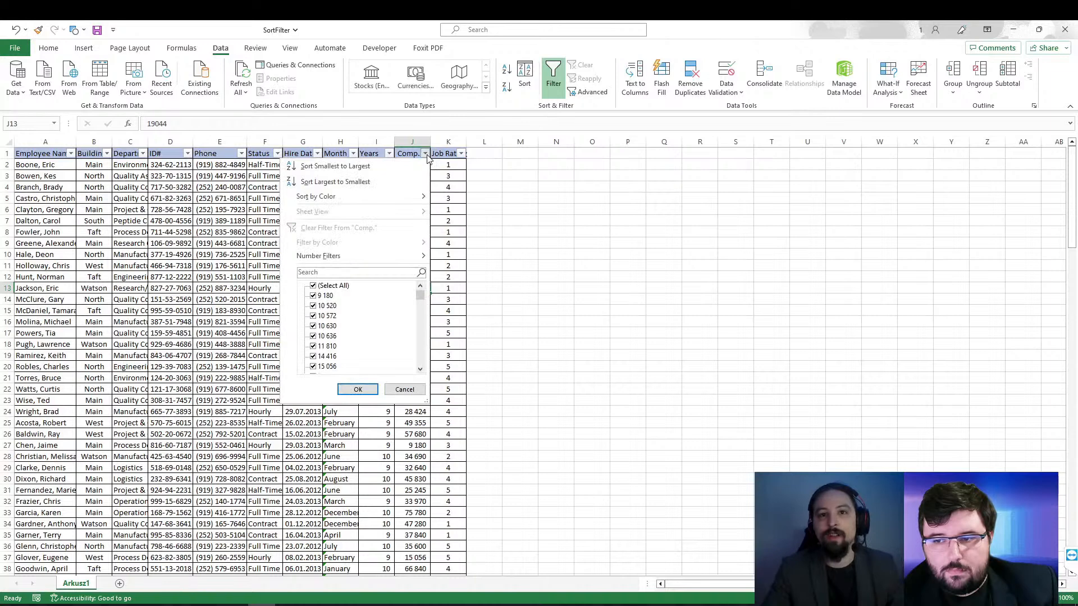
{"action": "left_click", "coordinate": [534, 209]}
{"action": "left_click", "coordinate": [412, 188]}
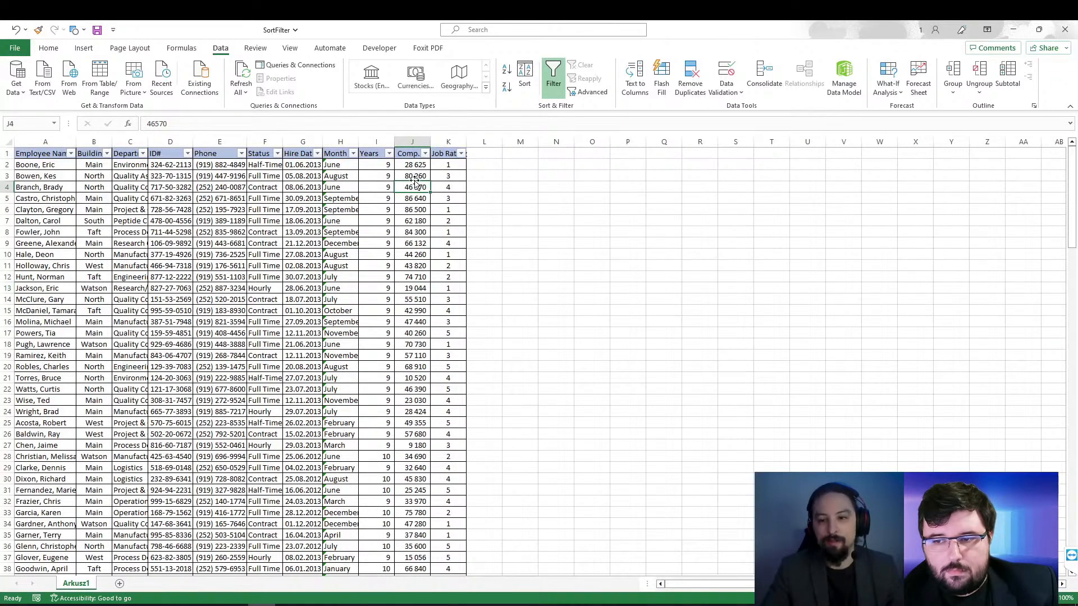
{"action": "left_click", "coordinate": [424, 154]}
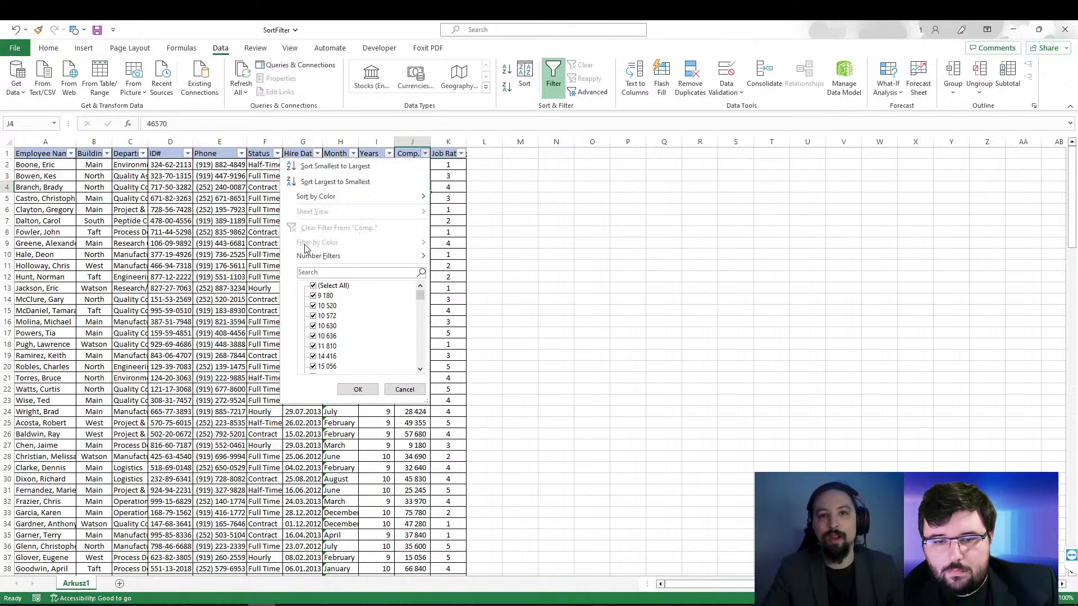
{"action": "mouse_move", "coordinate": [314, 261]}
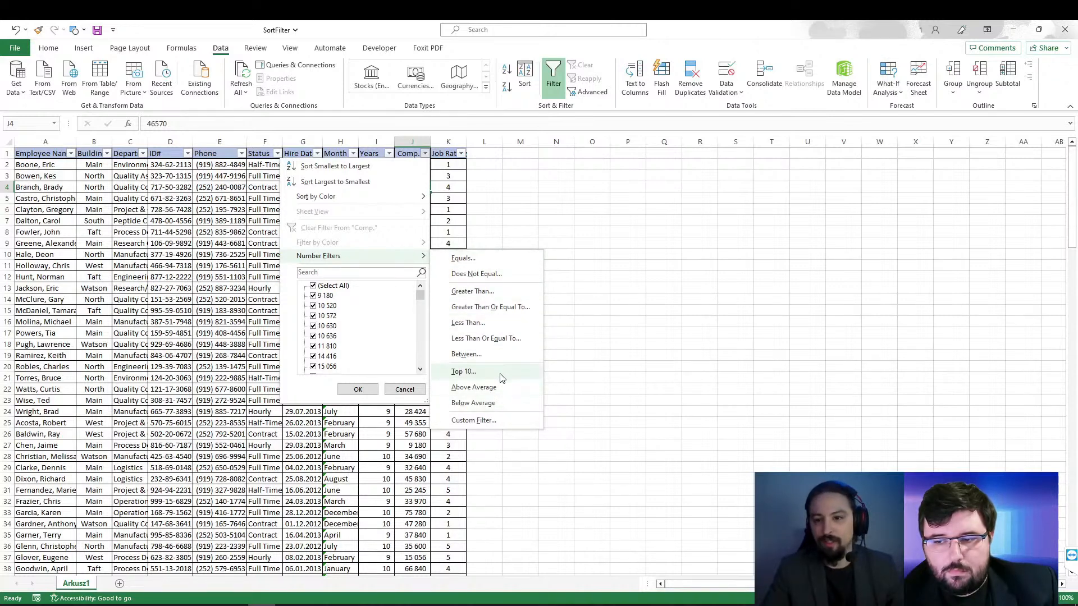
{"action": "left_click", "coordinate": [485, 190]}
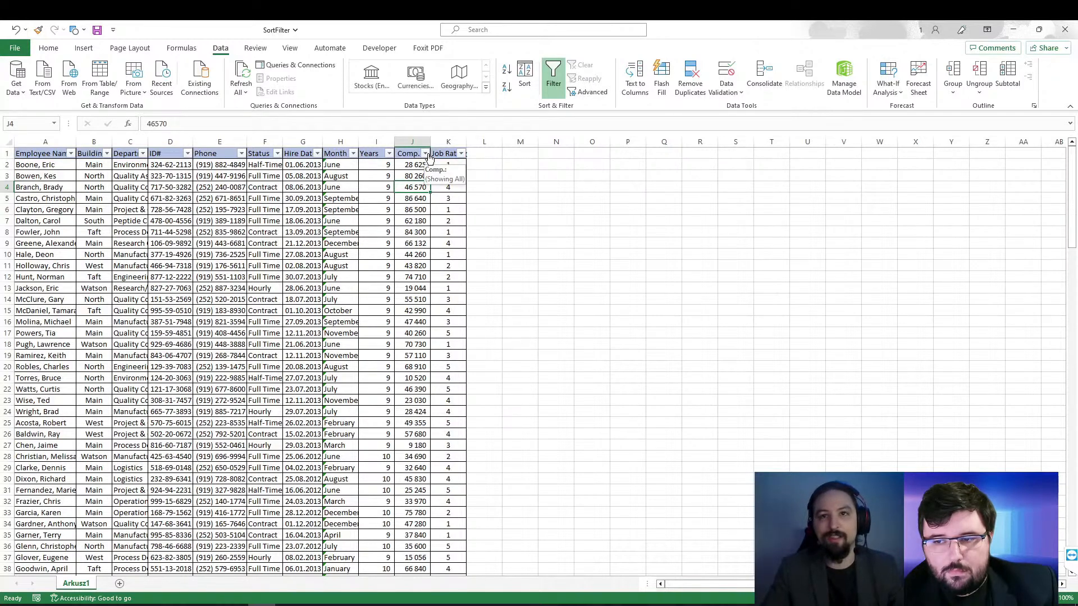
Step: Apply a number filter to the Years column for values greater than or equal to 9
{"action": "left_click", "coordinate": [390, 156]}
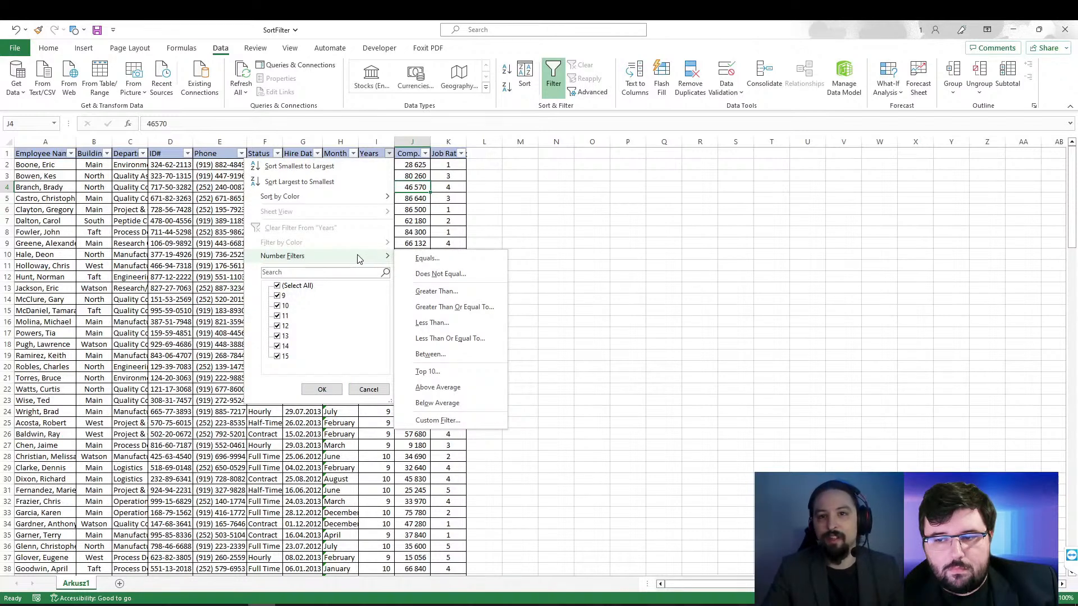
{"action": "left_click", "coordinate": [466, 310]}
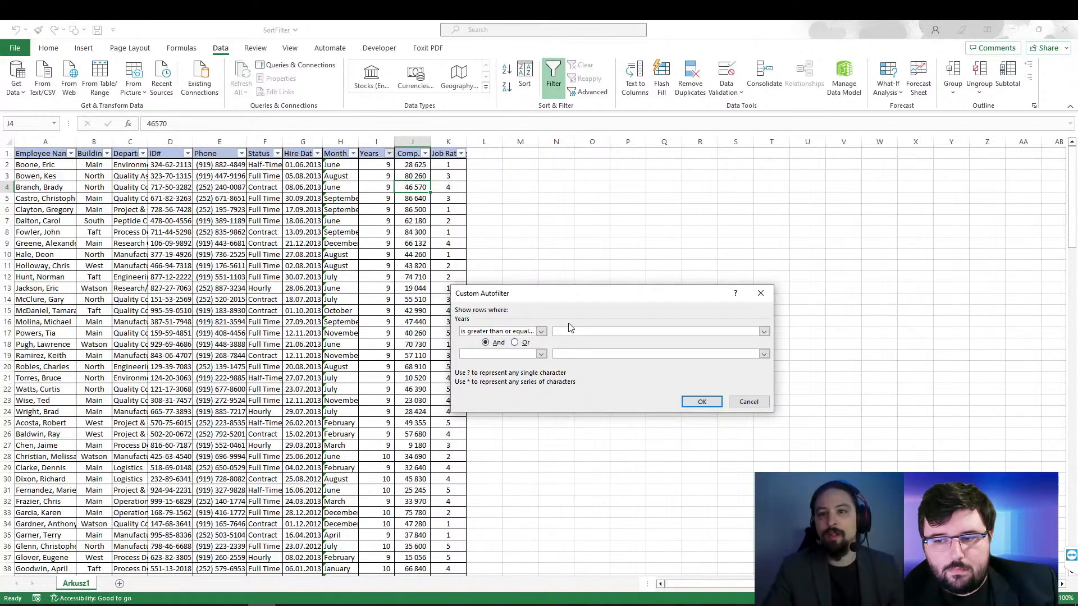
{"action": "type", "text": "9"}
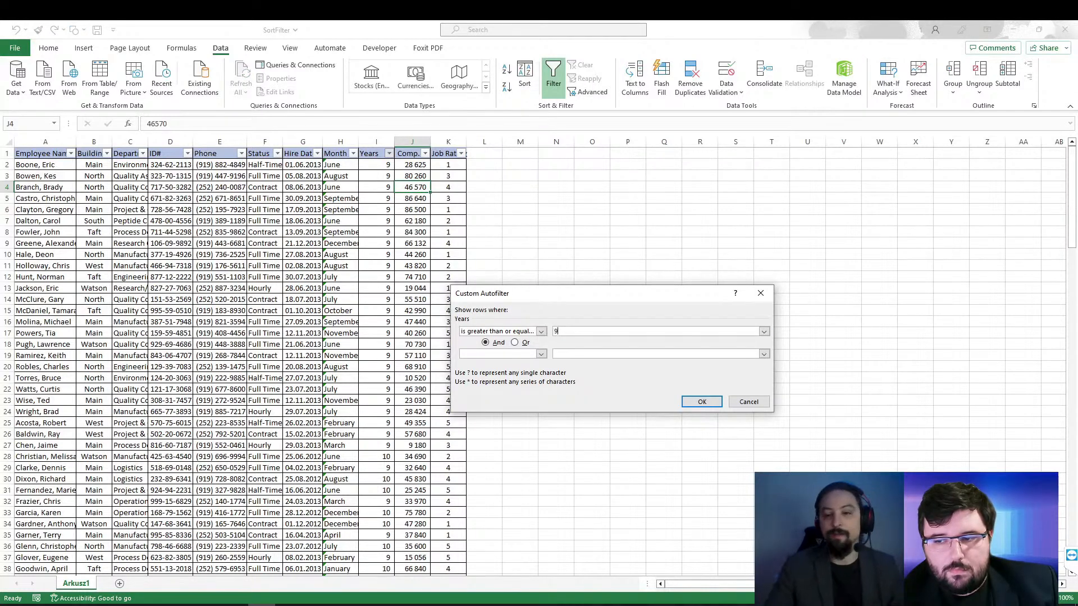
{"action": "left_click", "coordinate": [702, 402]}
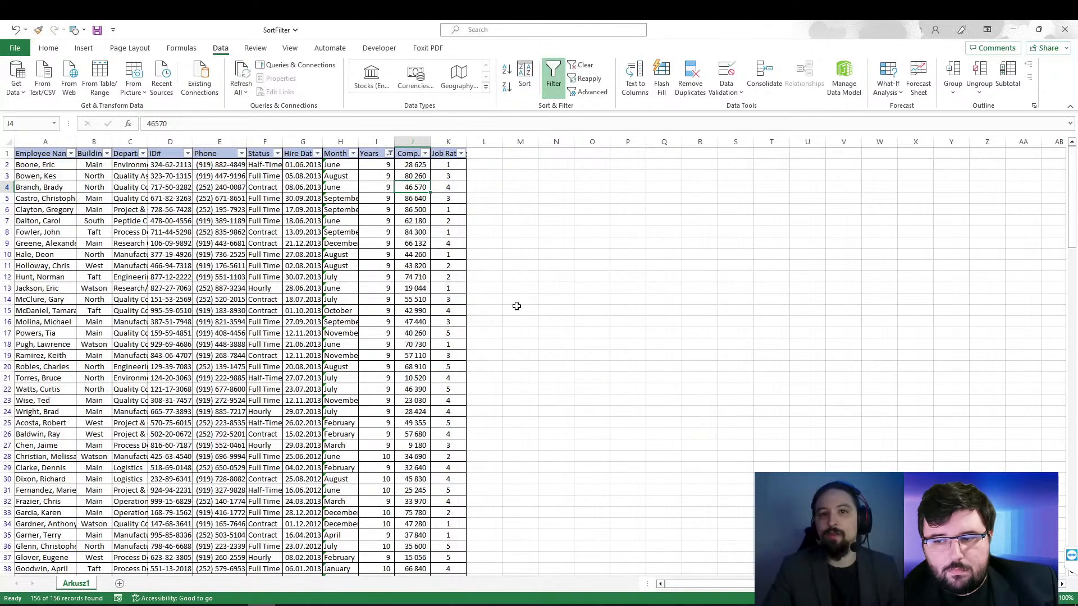
Step: Check the filtered rows and remove the number filter from the Years column
{"action": "left_click", "coordinate": [367, 243]}
{"action": "scroll", "coordinate": [369, 255], "scroll_direction": "down", "scroll_amount": 3}
{"action": "scroll", "coordinate": [371, 267], "scroll_direction": "down", "scroll_amount": 8}
{"action": "scroll", "coordinate": [393, 326], "scroll_direction": "up", "scroll_amount": 11}
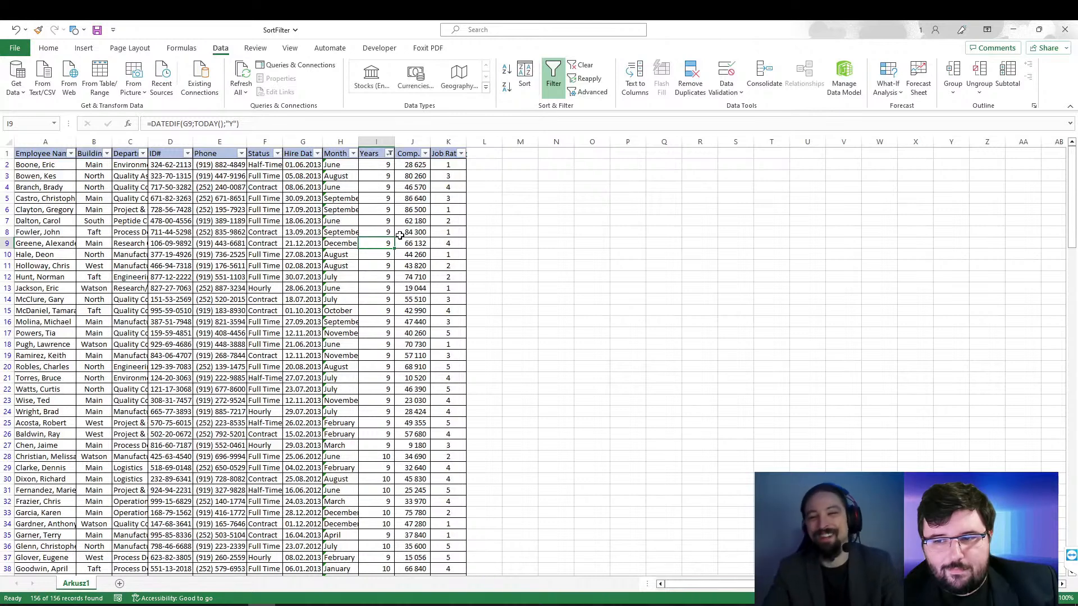
{"action": "left_click", "coordinate": [390, 155]}
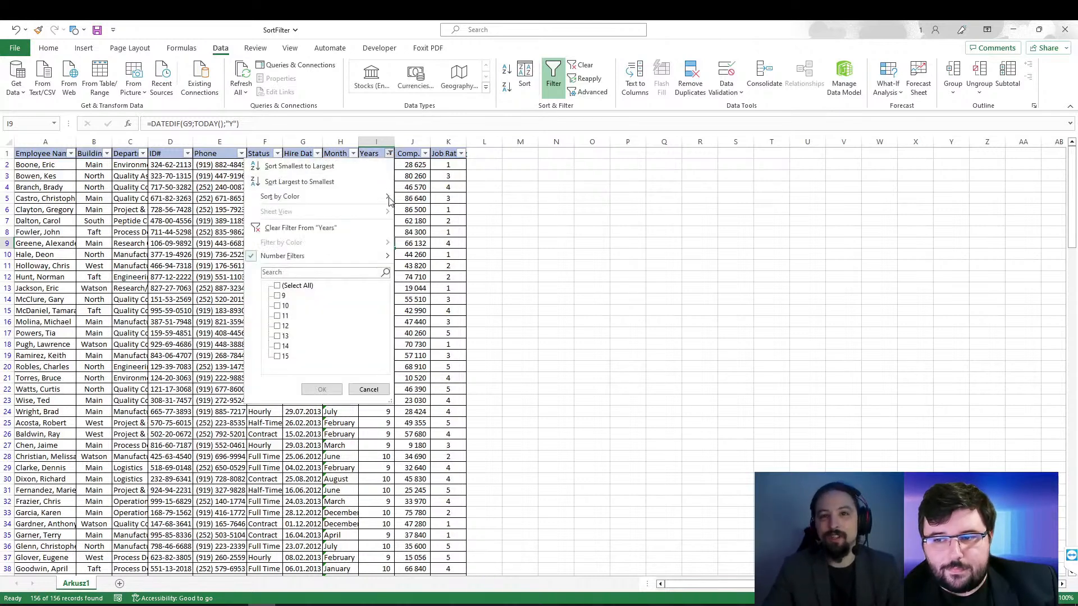
{"action": "left_click", "coordinate": [295, 231]}
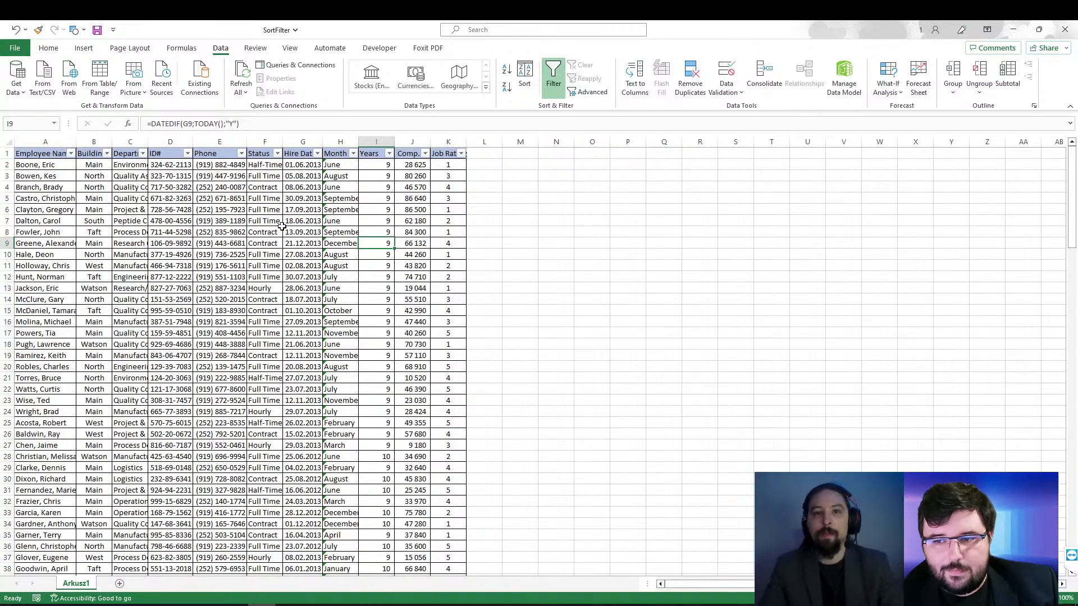
Step: Try filtering the Hire Date column with an "is after" date condition, and undo that filter
{"action": "left_click", "coordinate": [317, 153]}
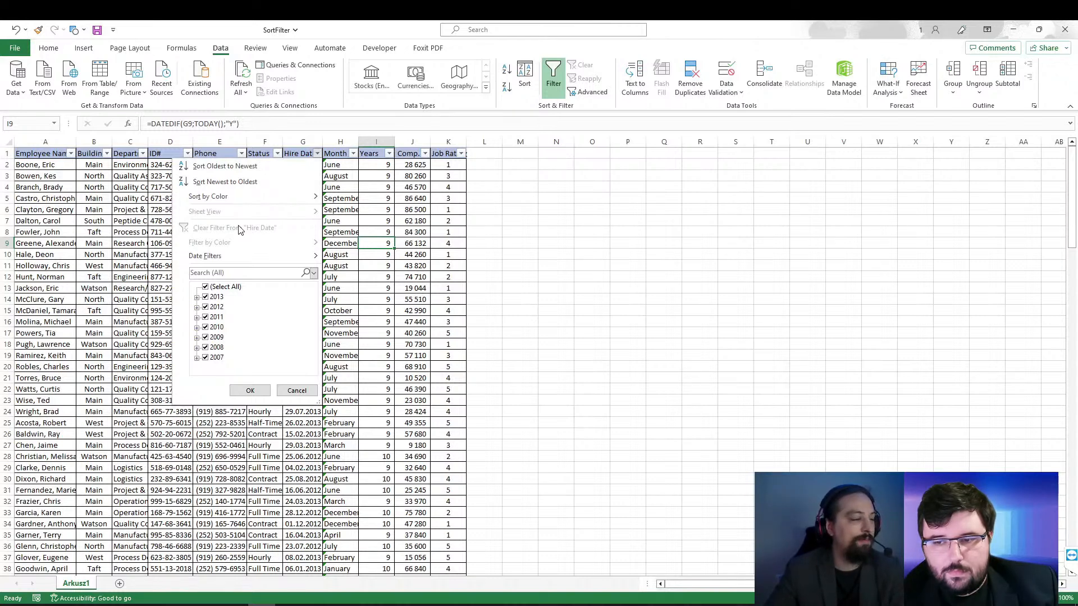
{"action": "mouse_move", "coordinate": [254, 258]}
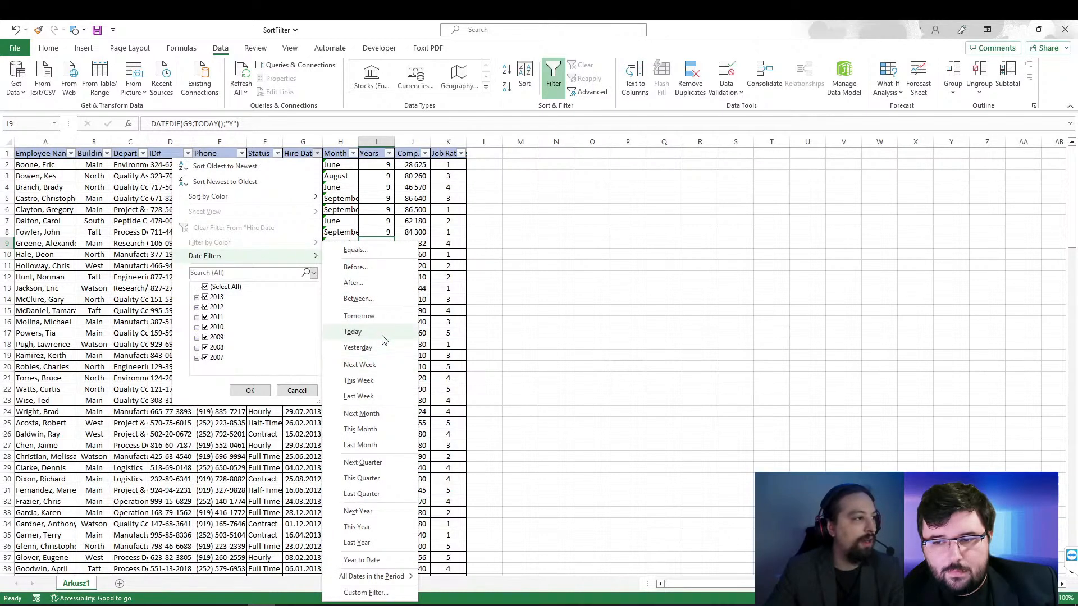
{"action": "left_click", "coordinate": [381, 282]}
{"action": "left_click_drag", "start_coordinate": [637, 295], "coordinate": [795, 252]}
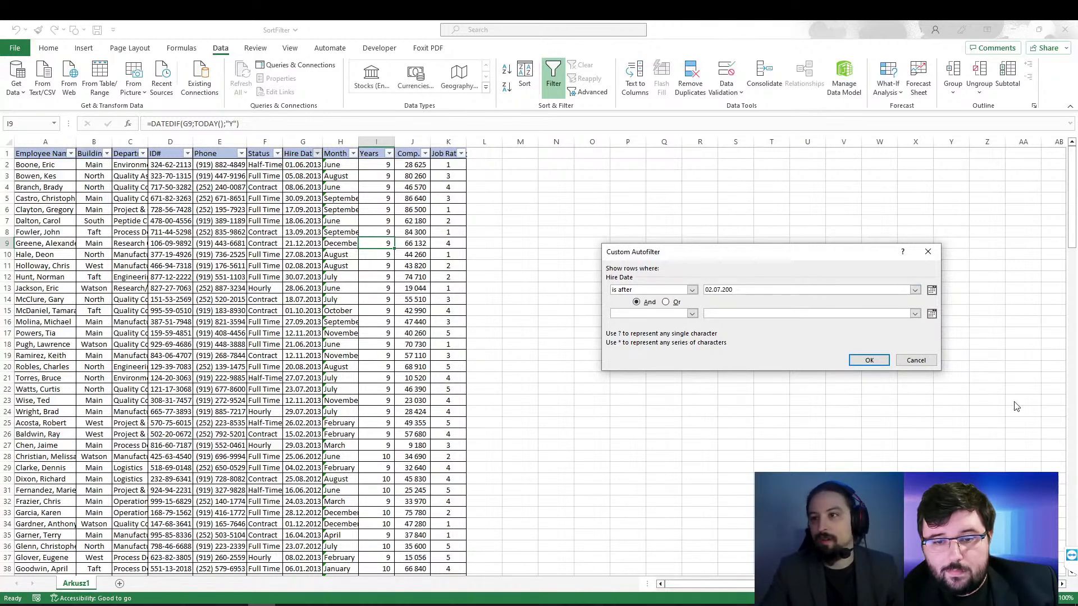
{"action": "left_click", "coordinate": [868, 361]}
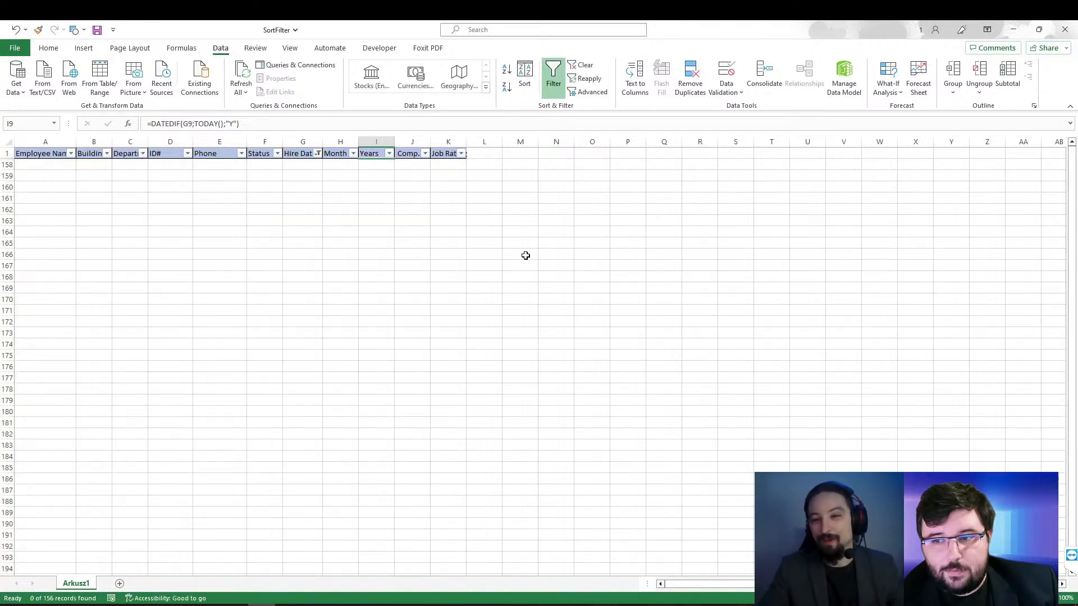
{"action": "key", "text": "ctrl+z"}
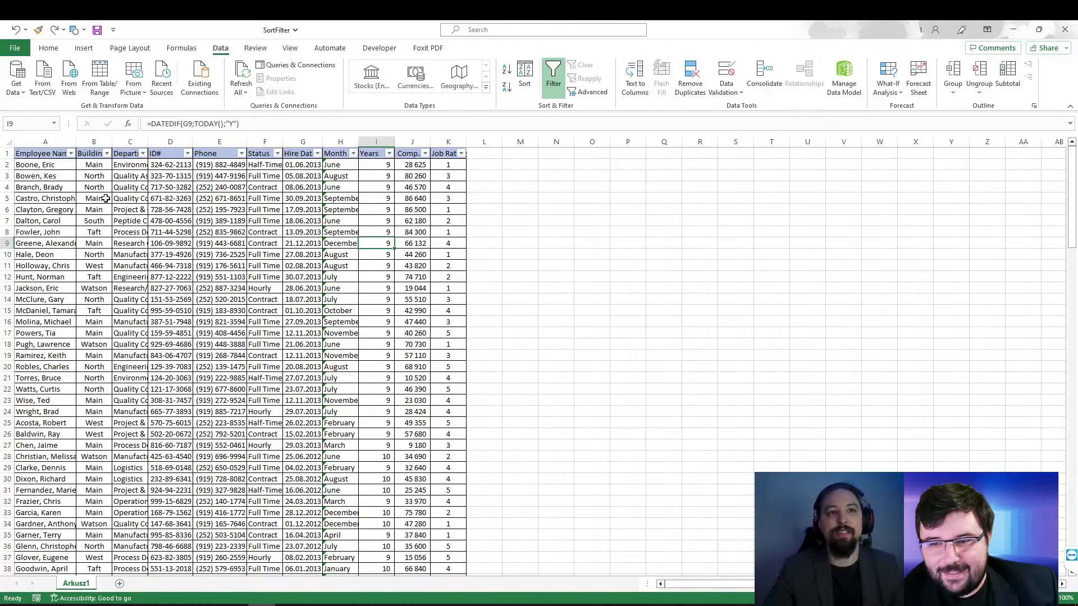
{"action": "left_click", "coordinate": [72, 154]}
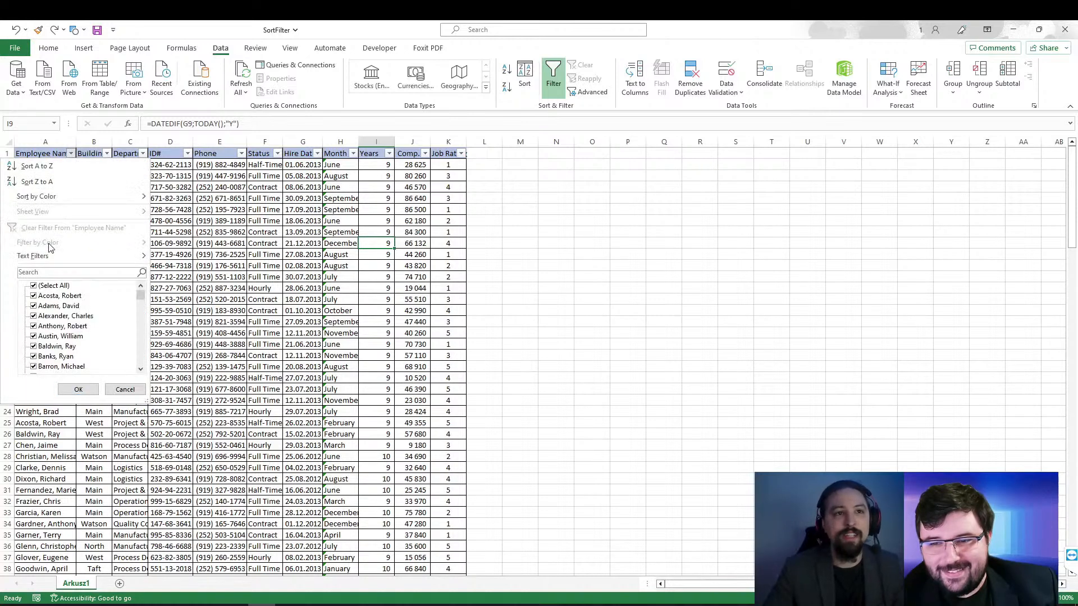
{"action": "mouse_move", "coordinate": [74, 264]}
{"action": "key", "text": "Escape"}
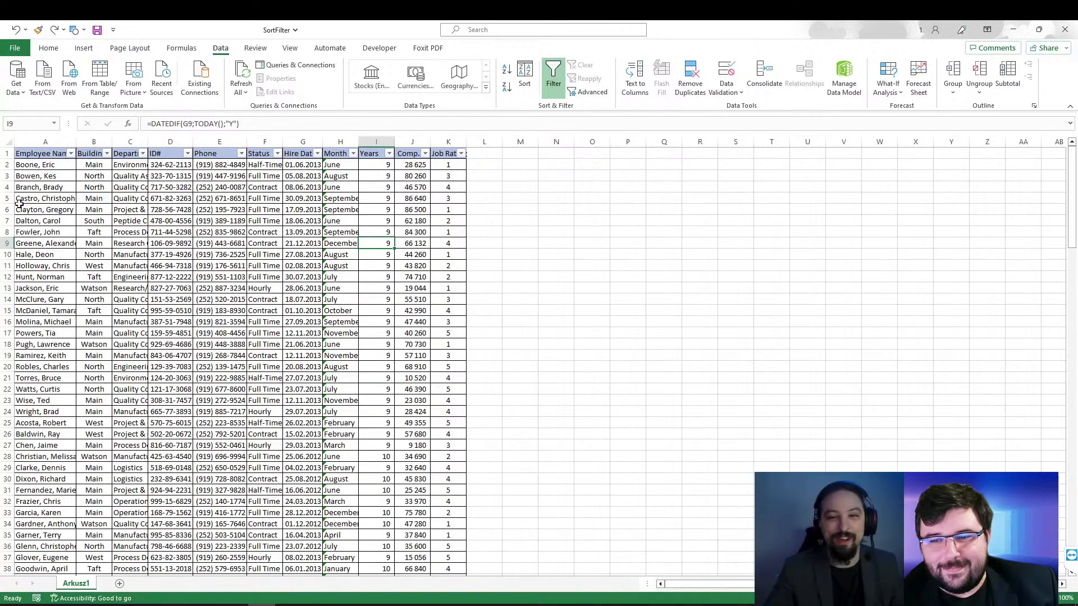
Step: Apply a text filter to the Employee Name column for names that begin with B
{"action": "left_click", "coordinate": [71, 153]}
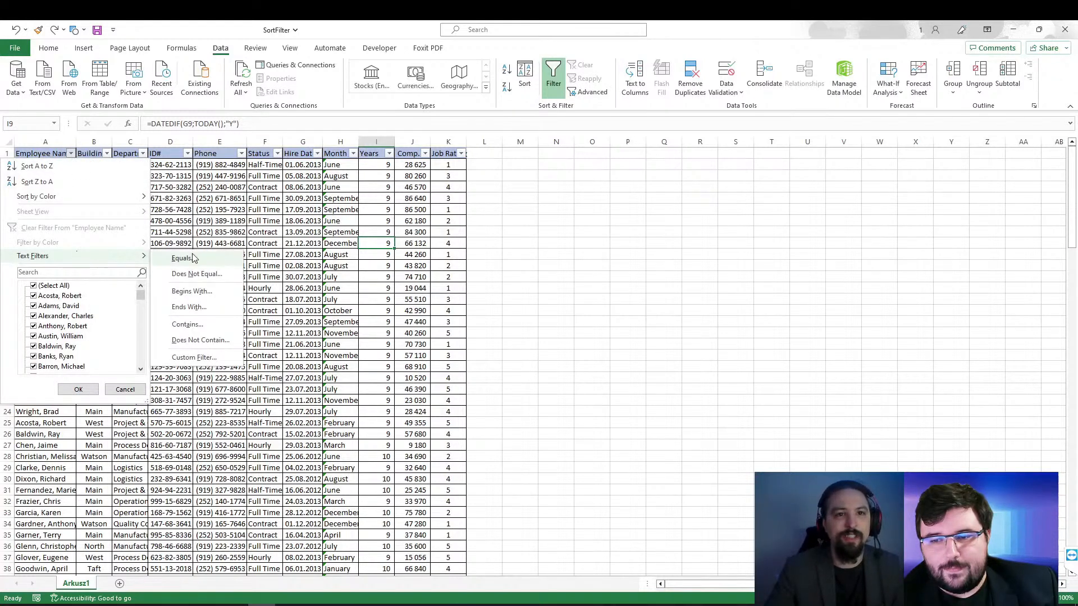
{"action": "left_click", "coordinate": [220, 292]}
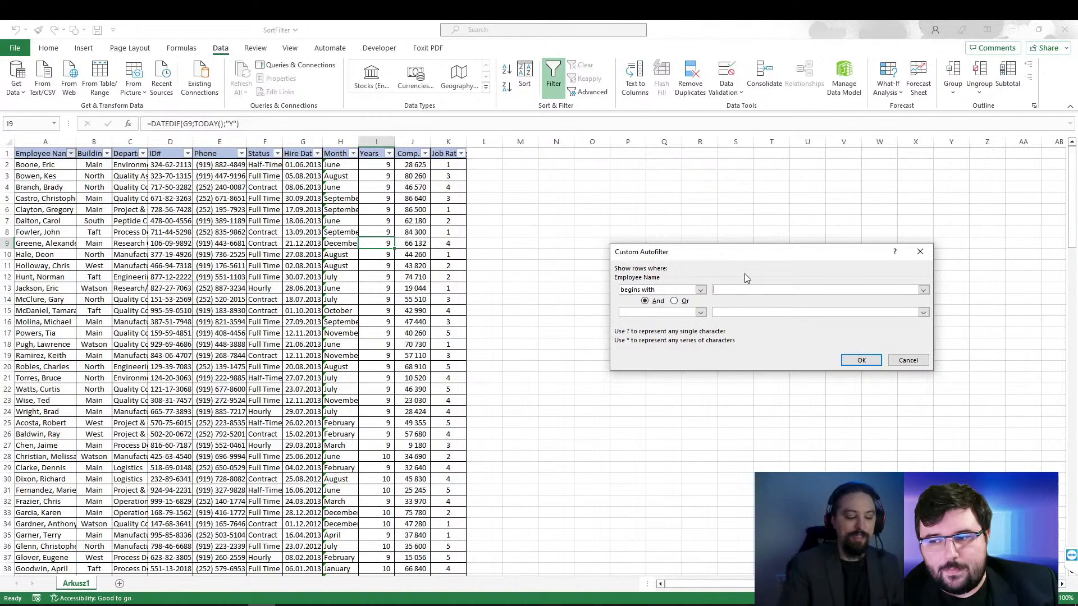
{"action": "type", "text": "B"}
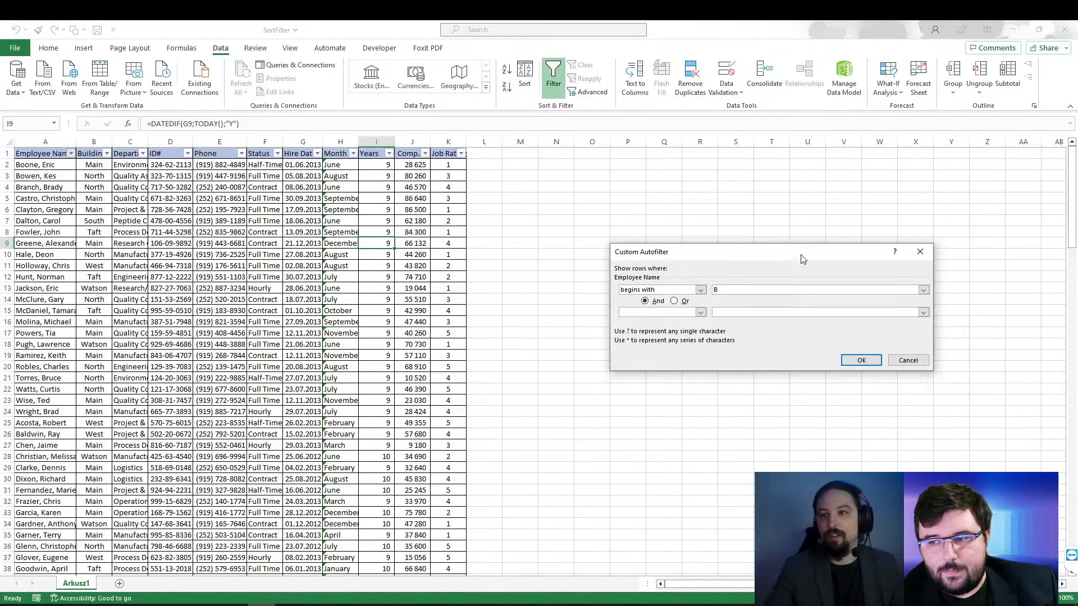
{"action": "left_click", "coordinate": [861, 359]}
{"action": "left_click", "coordinate": [67, 211]}
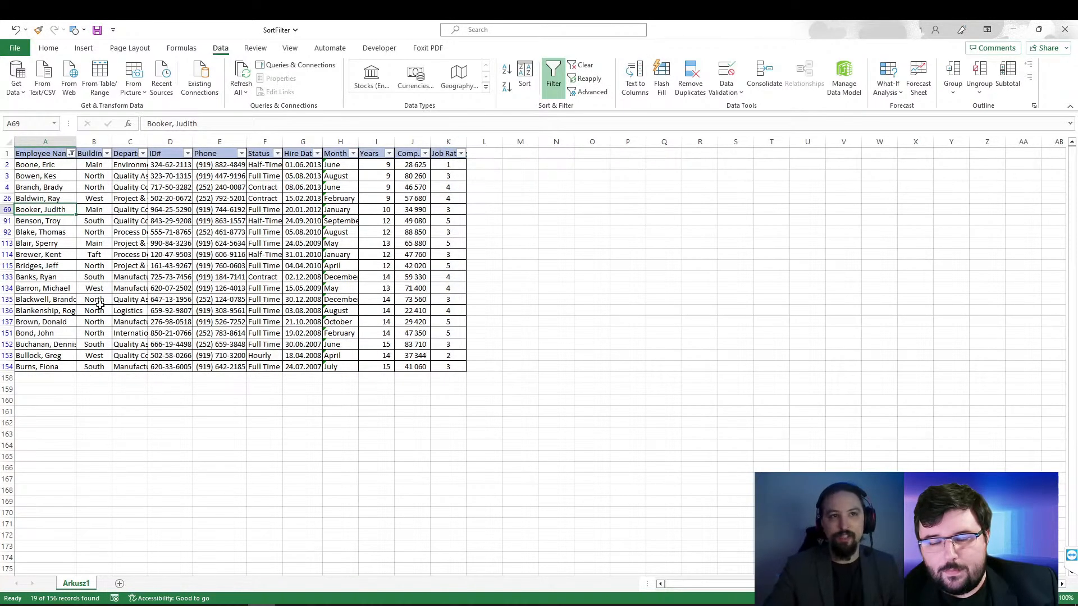
{"action": "mouse_move", "coordinate": [45, 165]}
{"action": "left_mouse_down"}
{"action": "mouse_move", "coordinate": [40, 369]}
{"action": "mouse_move", "coordinate": [37, 175]}
{"action": "left_mouse_up"}
{"action": "left_click", "coordinate": [42, 368]}
{"action": "left_click", "coordinate": [59, 165]}
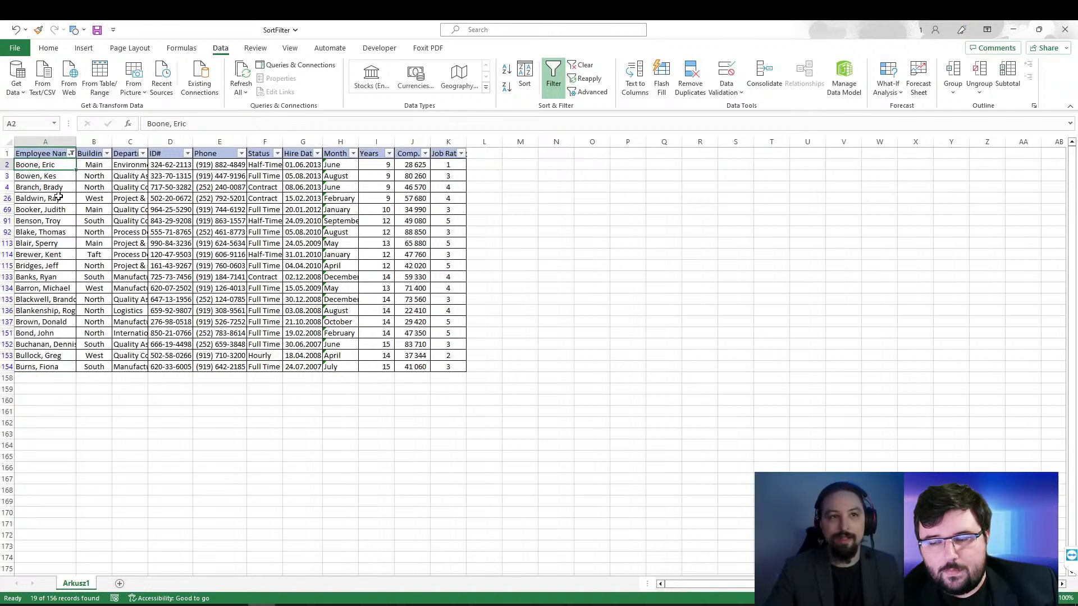
Step: Turn off filtering on the employee table to remove the name filter, and turn it back on
{"action": "left_click", "coordinate": [48, 210]}
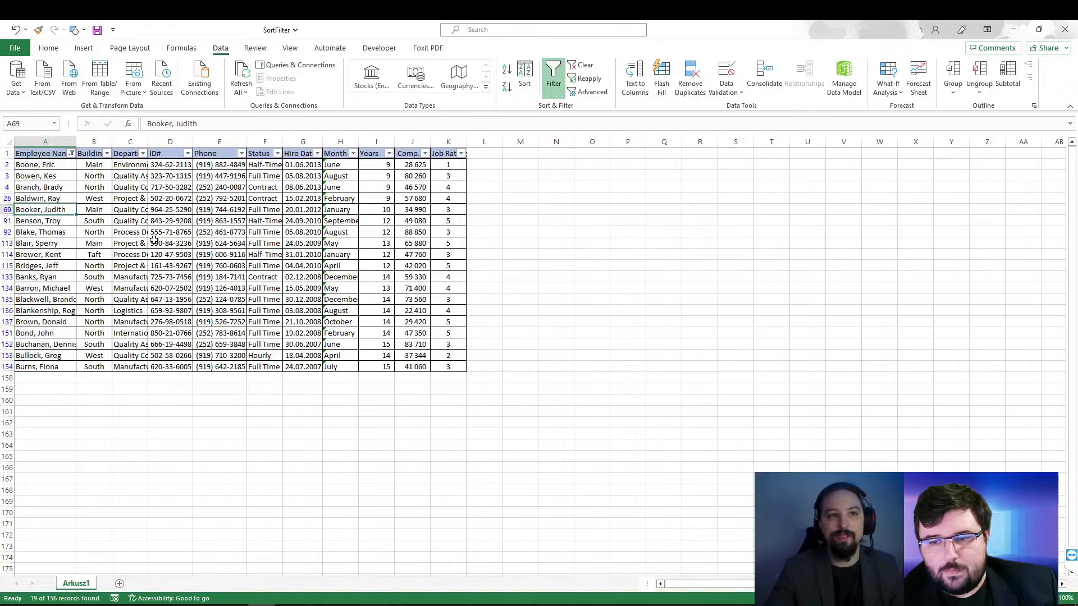
{"action": "left_click", "coordinate": [554, 97]}
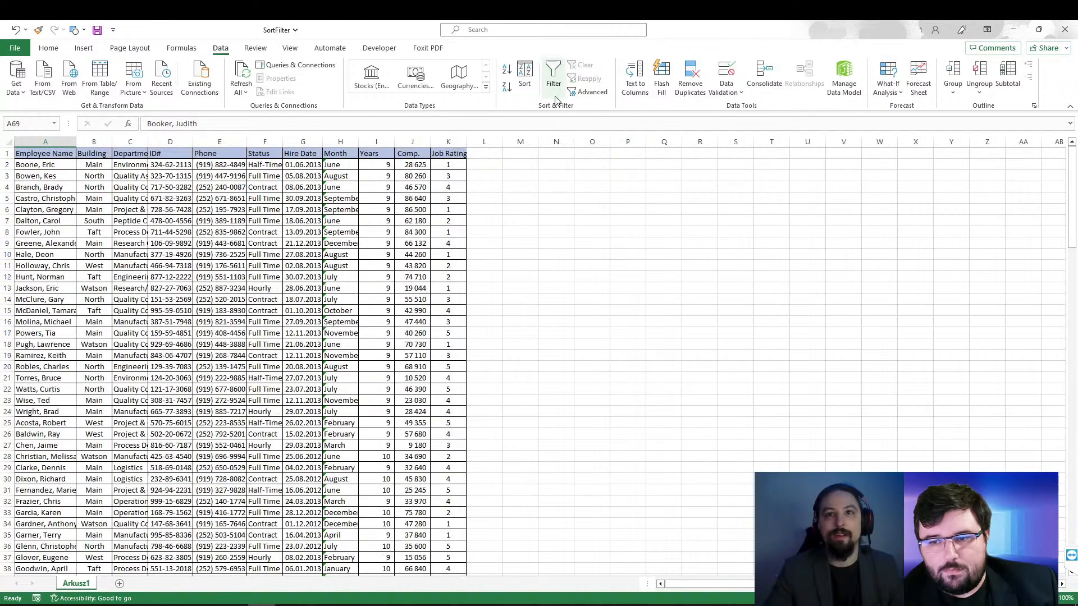
{"action": "left_click", "coordinate": [384, 196]}
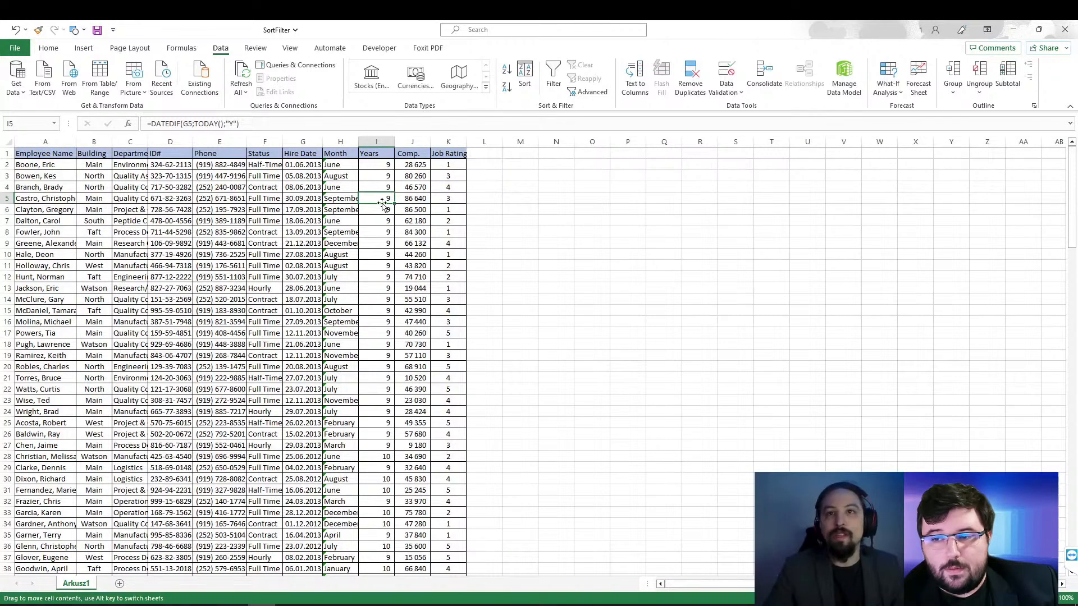
{"action": "left_click", "coordinate": [552, 78]}
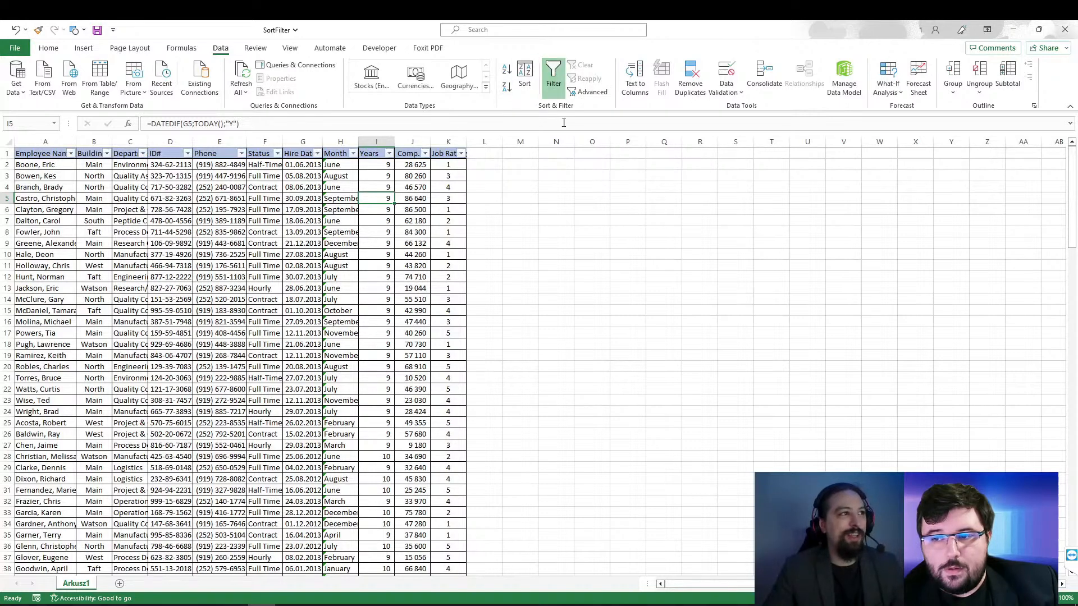
{"action": "left_click", "coordinate": [388, 153]}
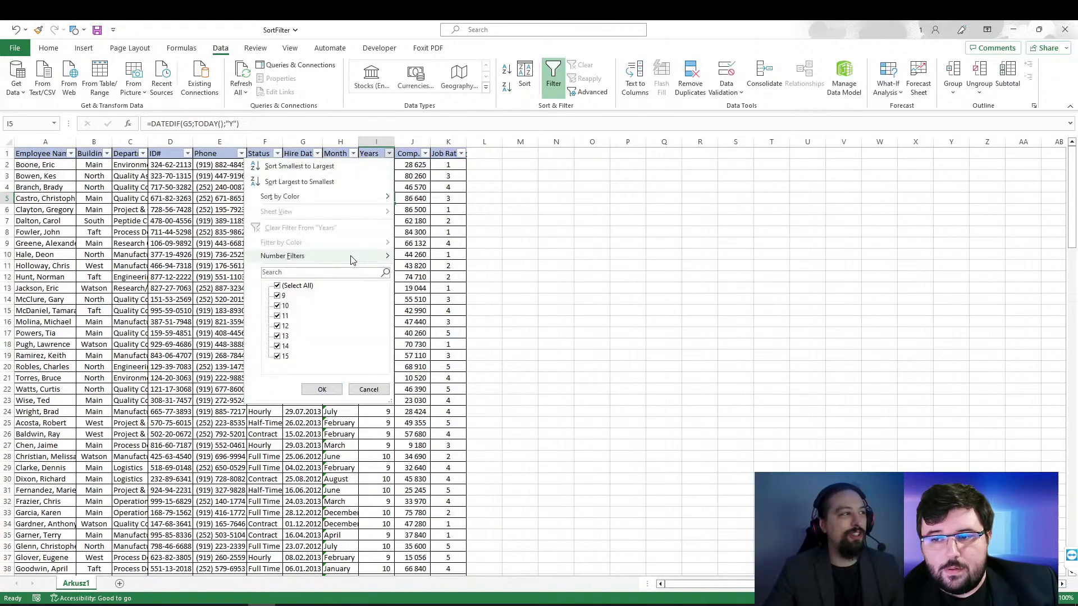
{"action": "mouse_move", "coordinate": [351, 258]}
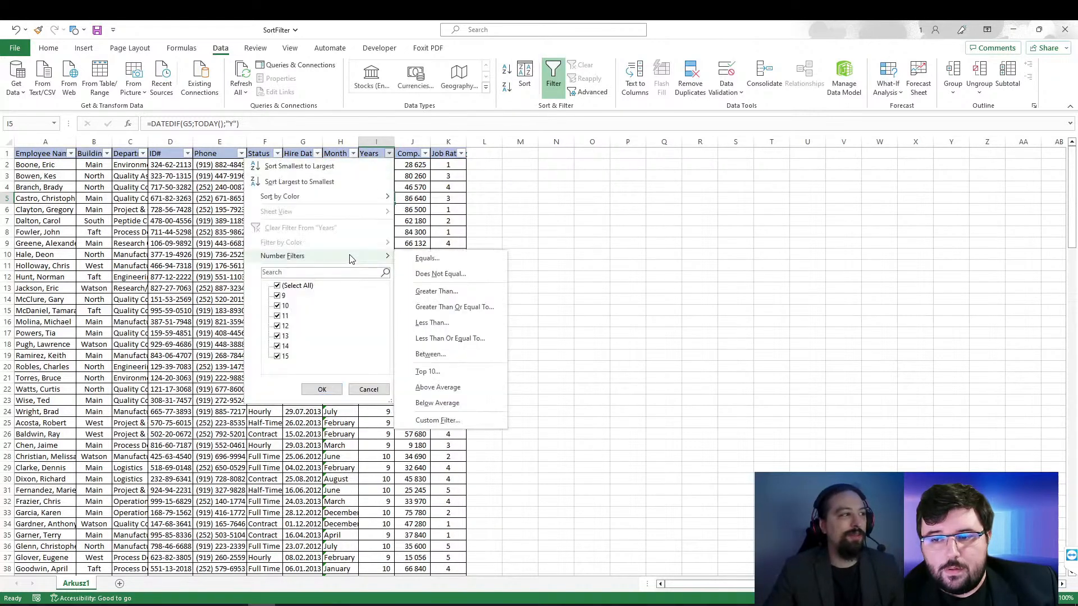
{"action": "left_click", "coordinate": [476, 329]}
{"action": "left_click_drag", "start_coordinate": [753, 253], "coordinate": [553, 280]}
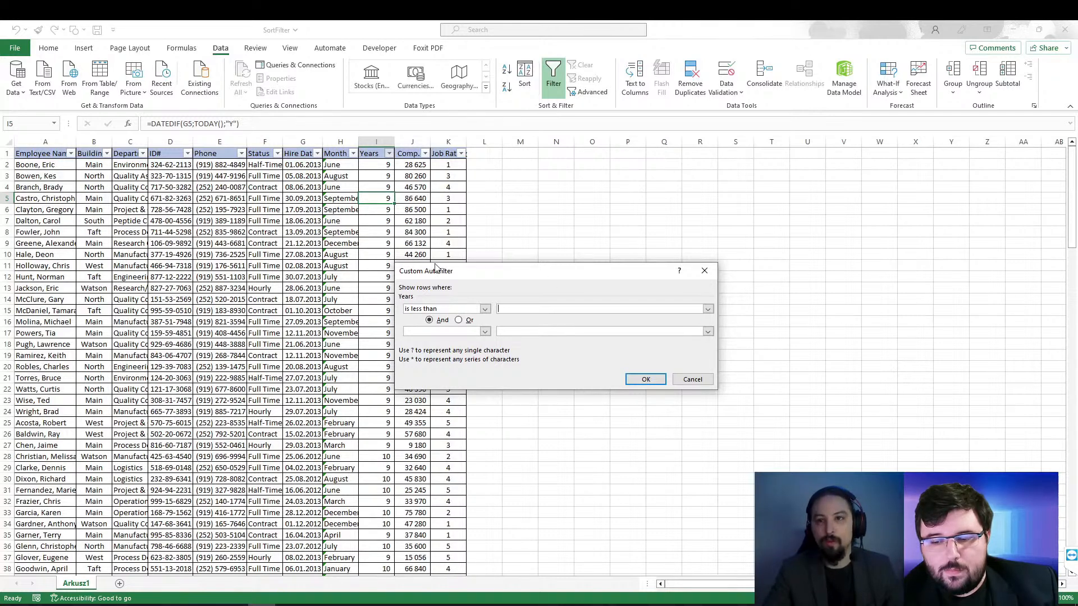
{"action": "left_click_drag", "start_coordinate": [569, 276], "coordinate": [611, 268]}
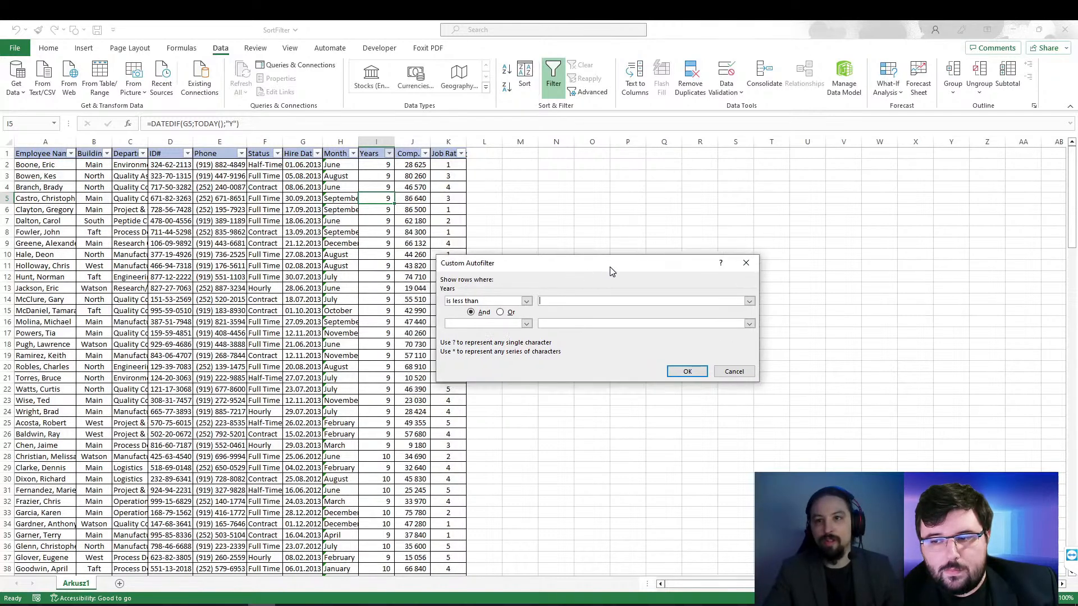
{"action": "left_click", "coordinate": [739, 373]}
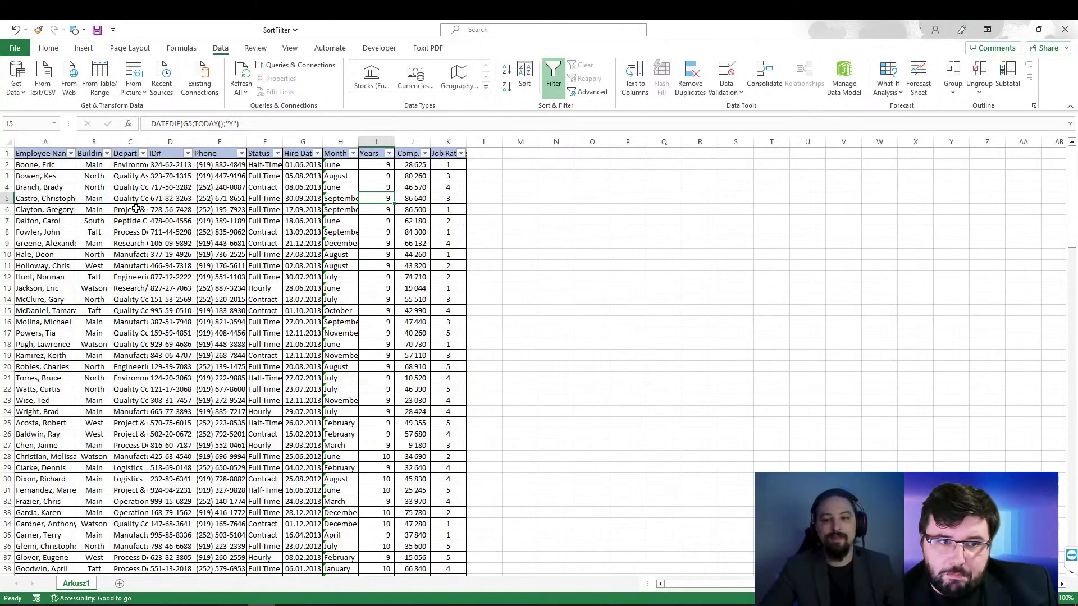
Step: Insert four blank rows above the employee table's header row
{"action": "left_click", "coordinate": [7, 153]}
{"action": "right_click", "coordinate": [8, 158]}
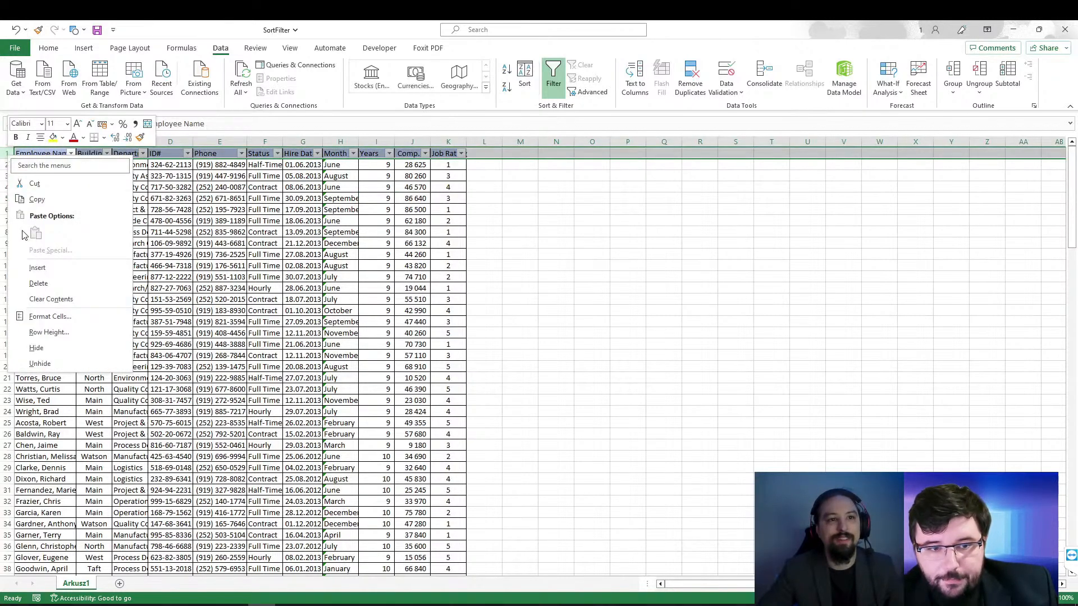
{"action": "left_click", "coordinate": [24, 269]}
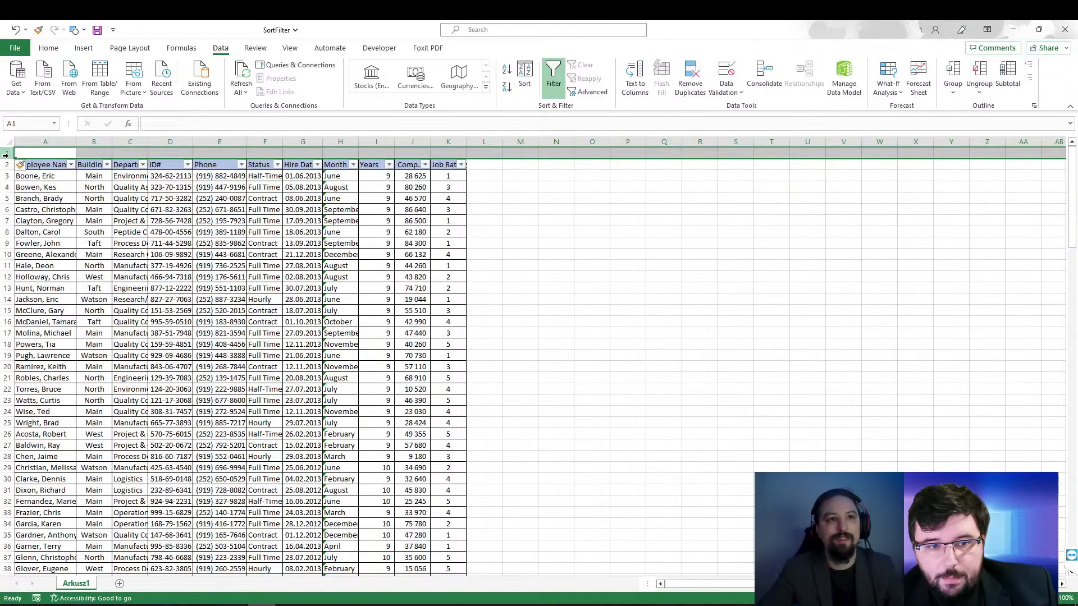
{"action": "right_click", "coordinate": [8, 154]}
{"action": "left_click", "coordinate": [32, 265]}
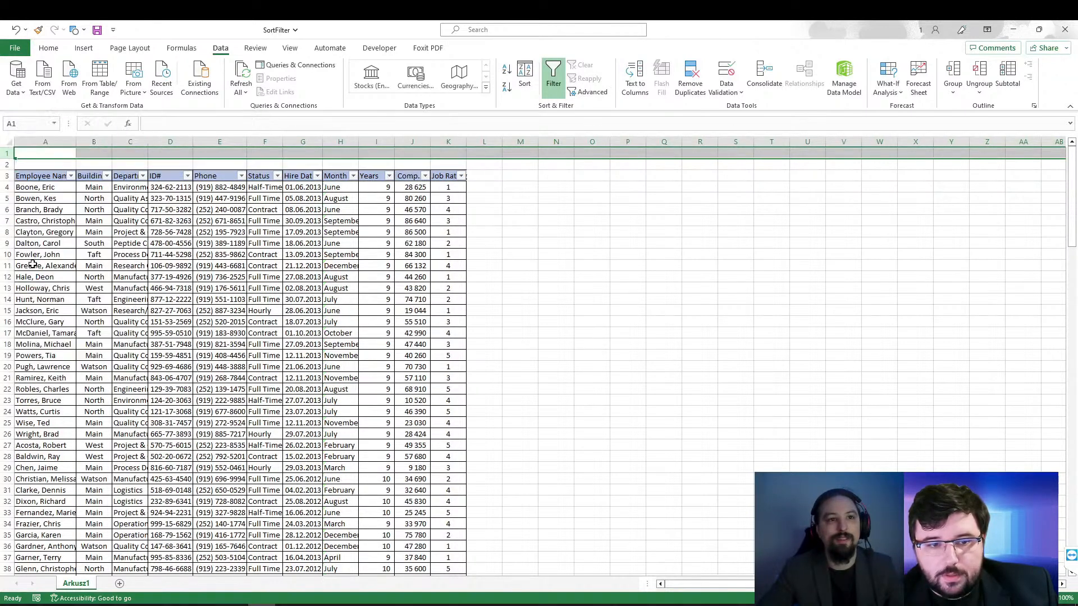
{"action": "right_click", "coordinate": [9, 156]}
{"action": "left_click", "coordinate": [28, 265]}
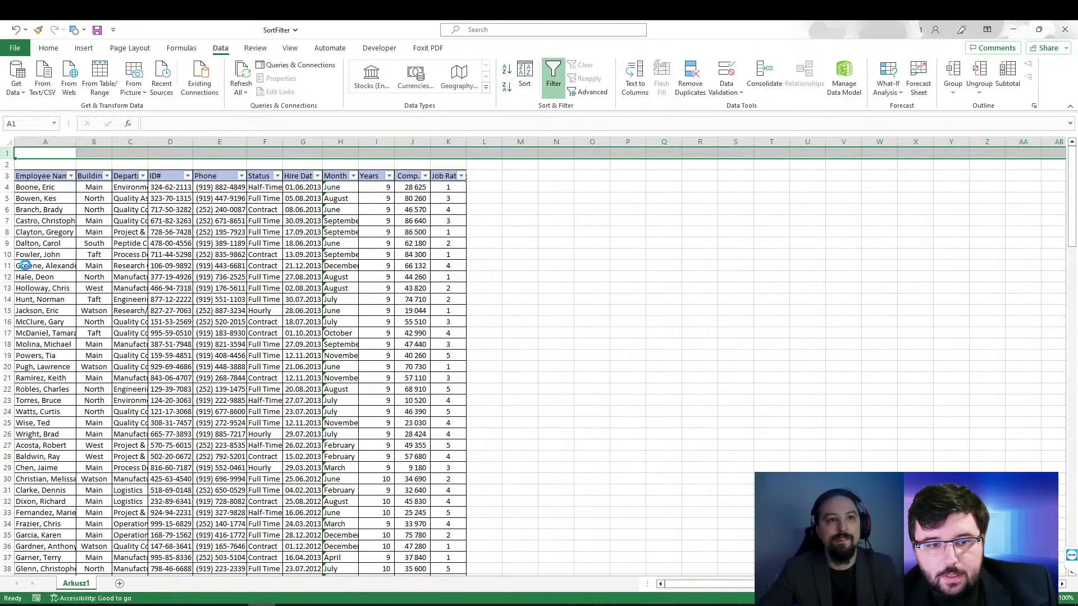
{"action": "right_click", "coordinate": [9, 155]}
{"action": "left_click", "coordinate": [33, 266]}
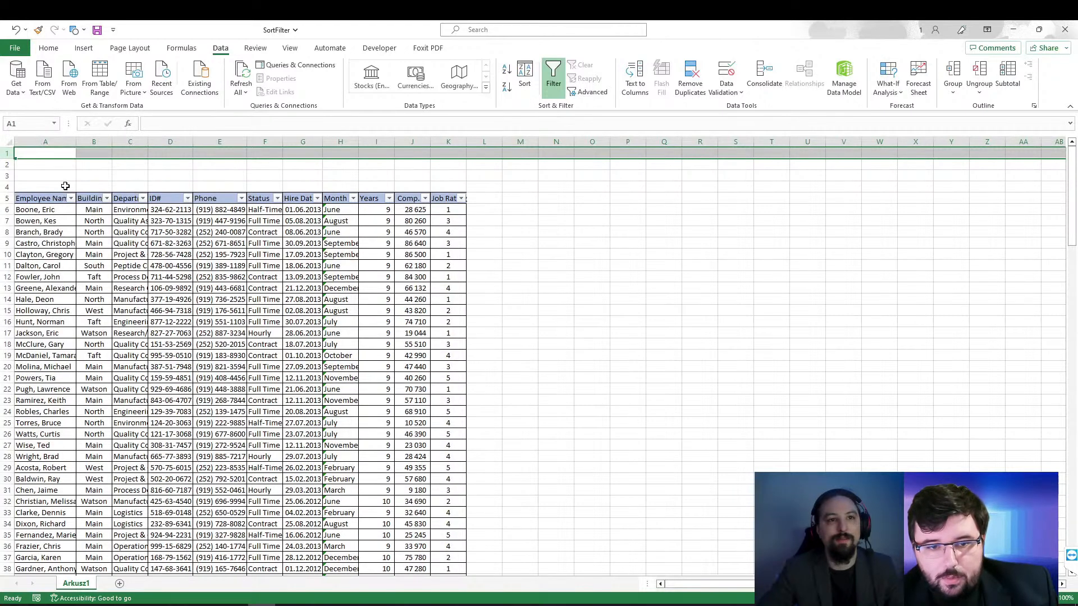
Step: Copy the table's header row A5:K5 into row 1, starting at cell A1
{"action": "left_click_drag", "start_coordinate": [40, 198], "coordinate": [447, 200]}
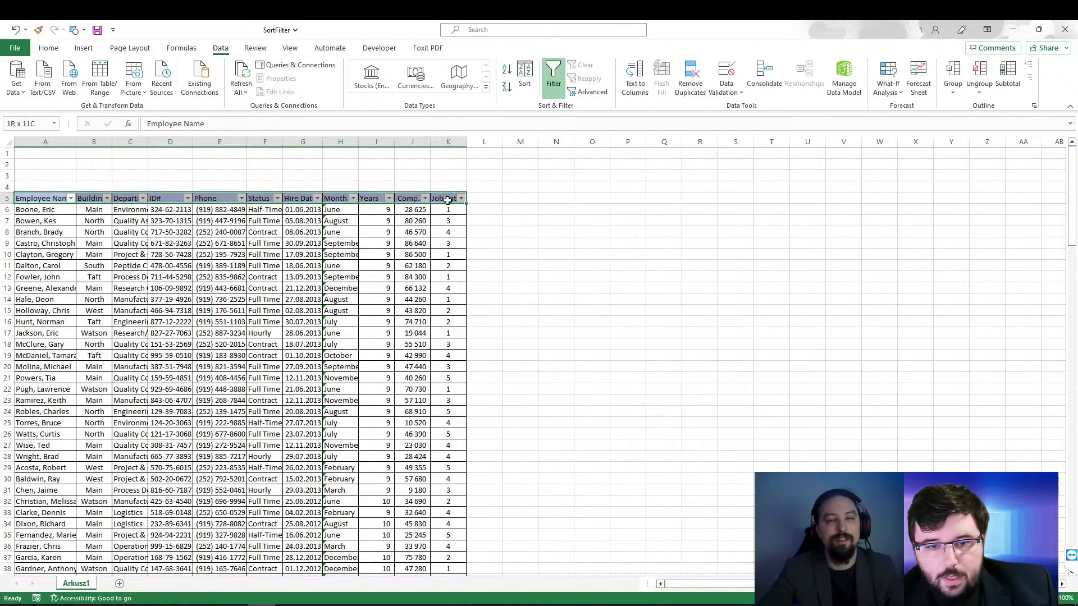
{"action": "right_click", "coordinate": [47, 203]}
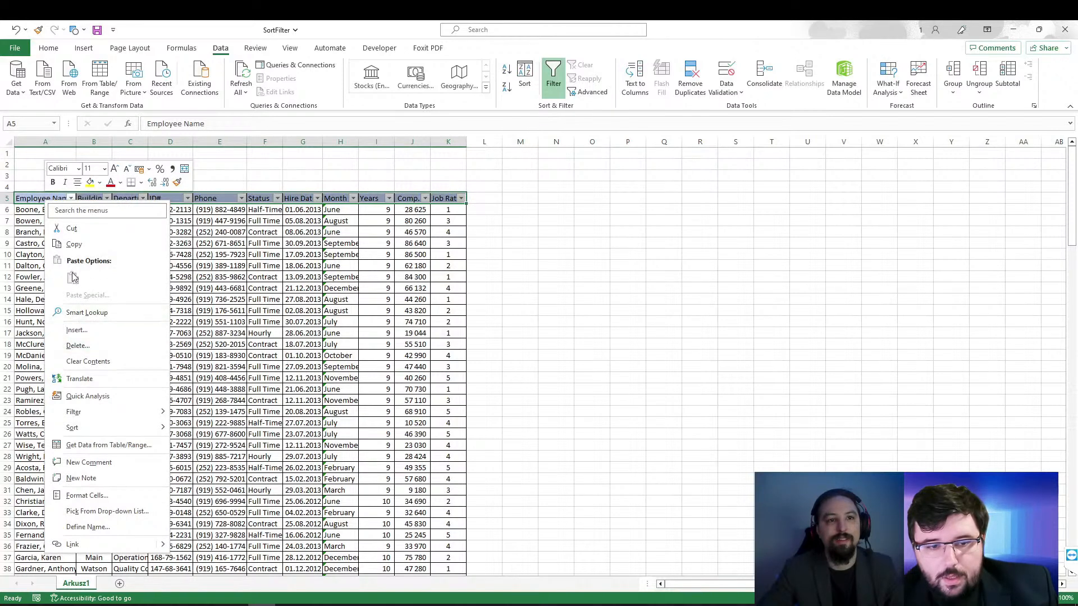
{"action": "left_click", "coordinate": [73, 244]}
{"action": "left_click", "coordinate": [43, 154]}
{"action": "right_click", "coordinate": [44, 156]}
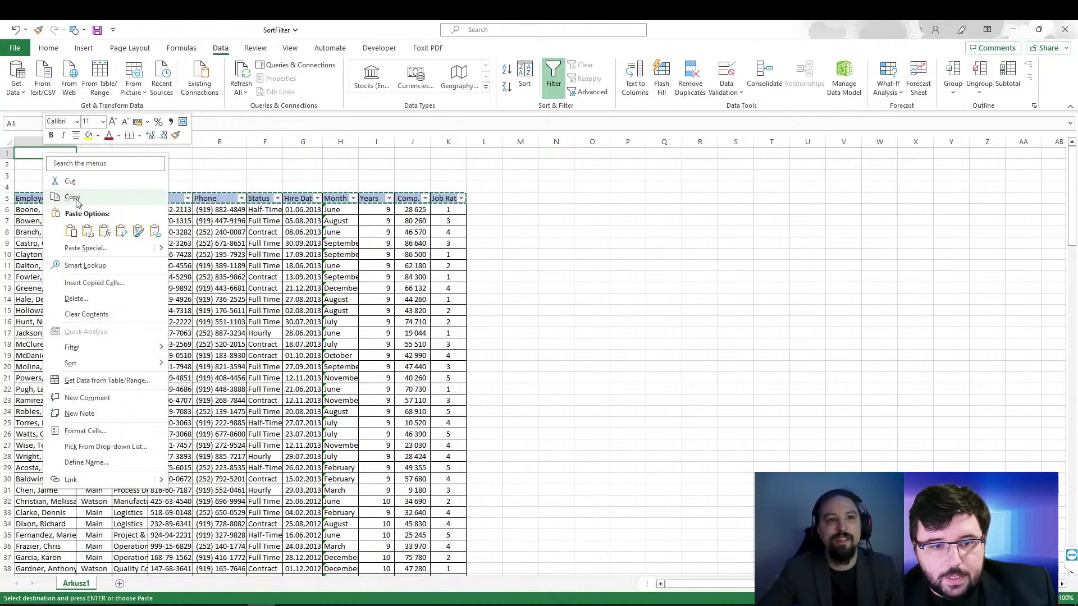
{"action": "left_click", "coordinate": [71, 231]}
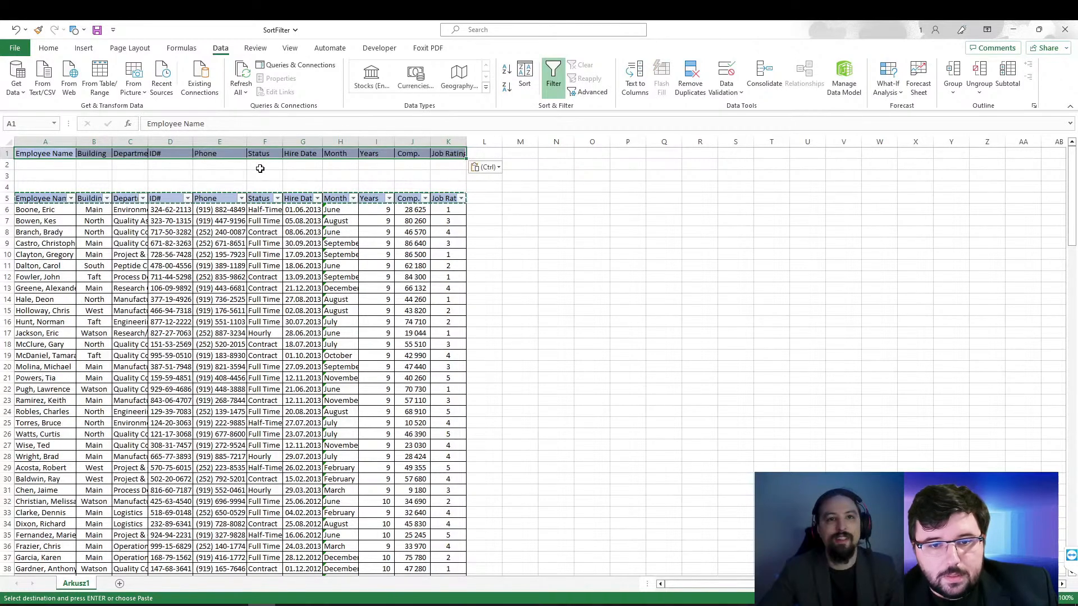
Step: Turn off filtering on the employee table
{"action": "left_click", "coordinate": [261, 165]}
{"action": "left_click", "coordinate": [303, 265]}
{"action": "left_click", "coordinate": [553, 79]}
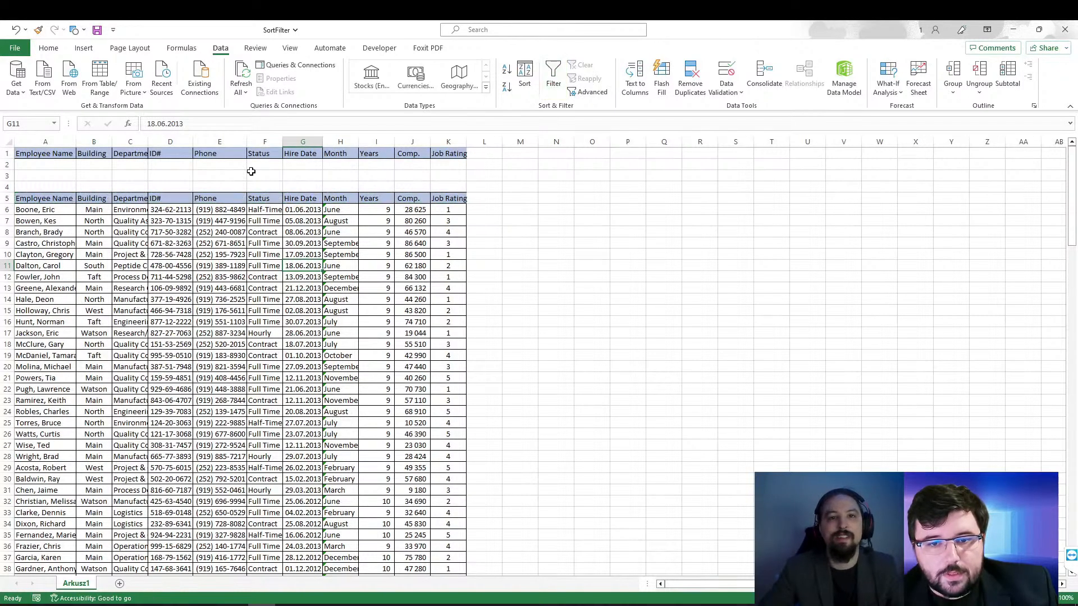
Step: Enter the filter criteria in row 2: Main under Building and >10 under Years
{"action": "left_click", "coordinate": [97, 167]}
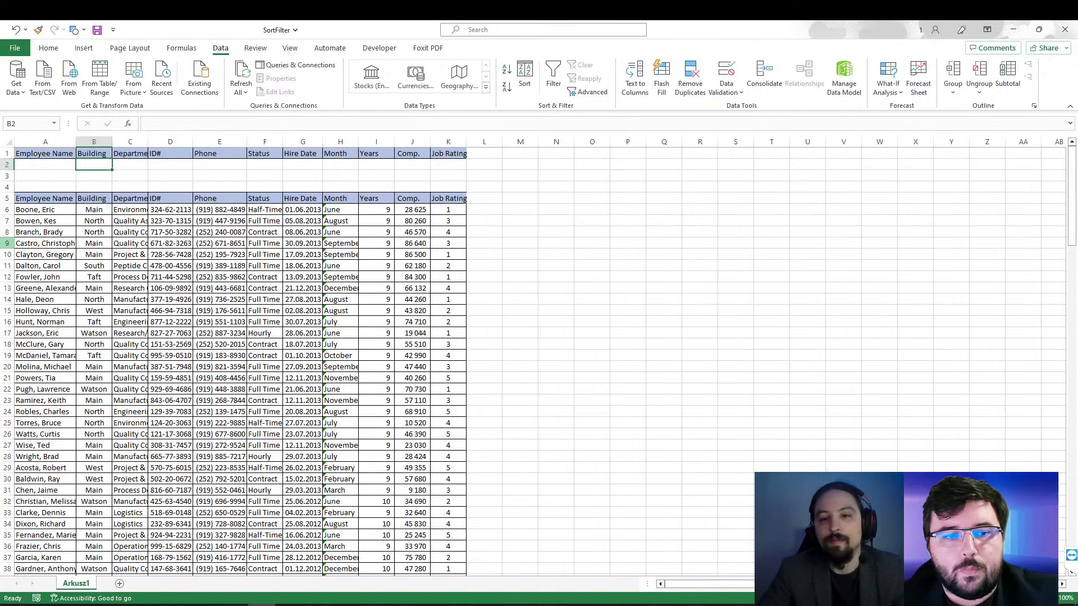
{"action": "type", "text": "Ma"}
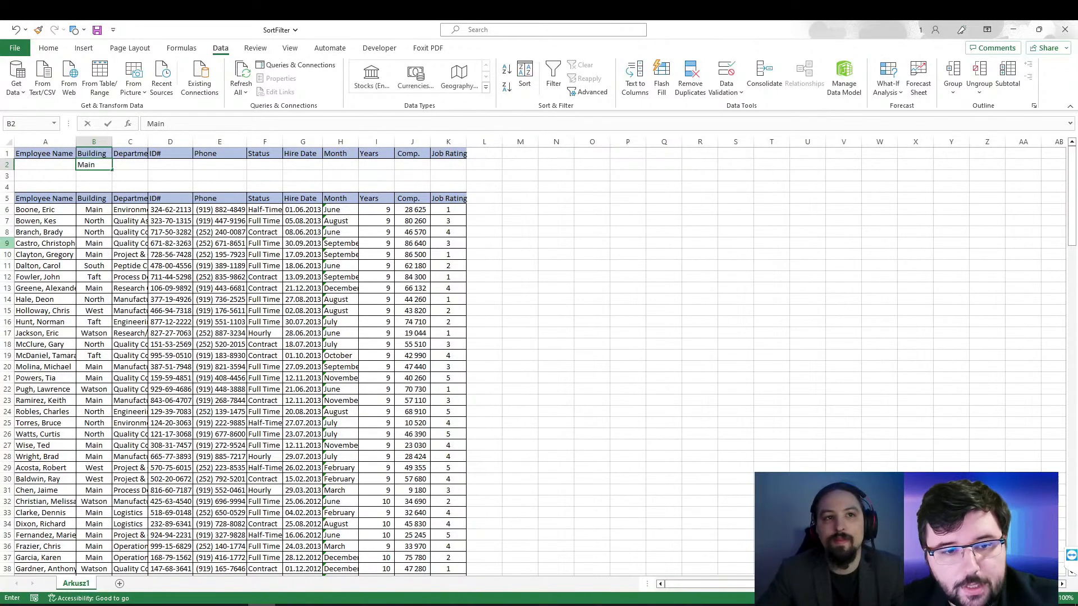
{"action": "type", "text": "in"}
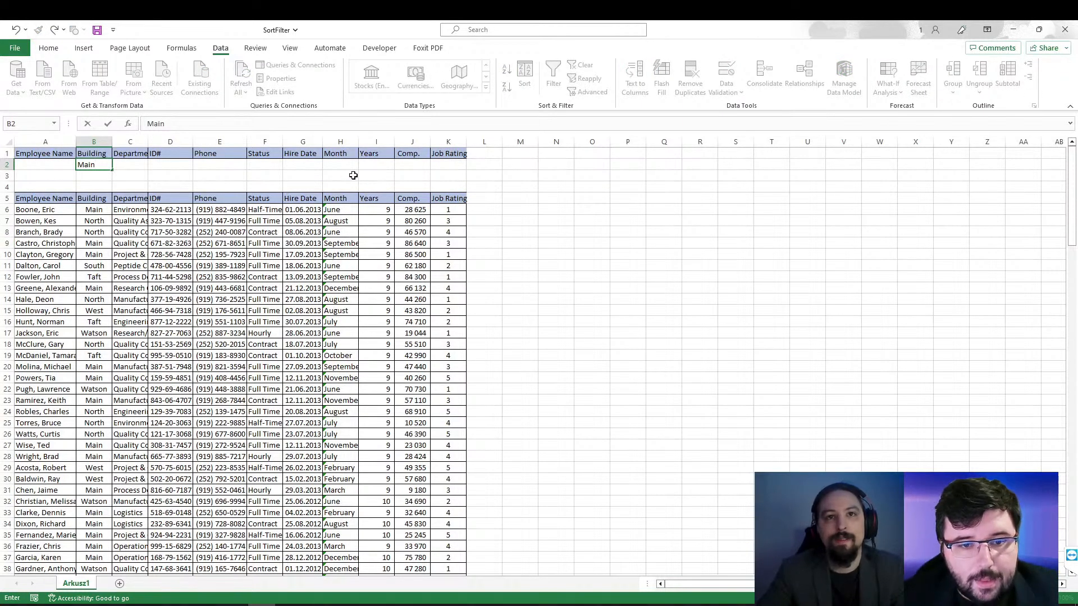
{"action": "left_click", "coordinate": [365, 165]}
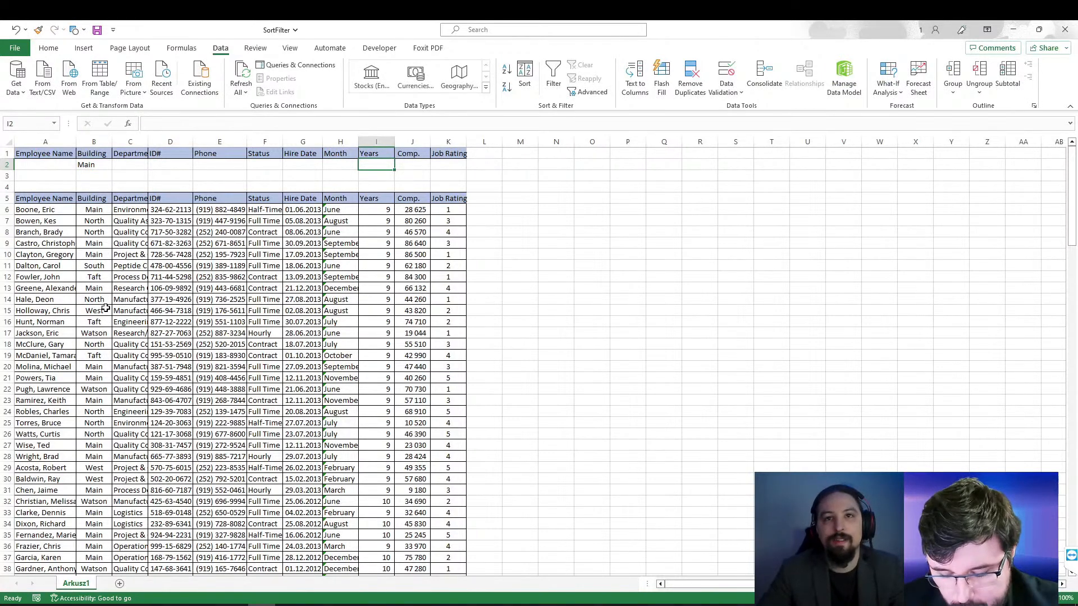
{"action": "type", "text": "<"}
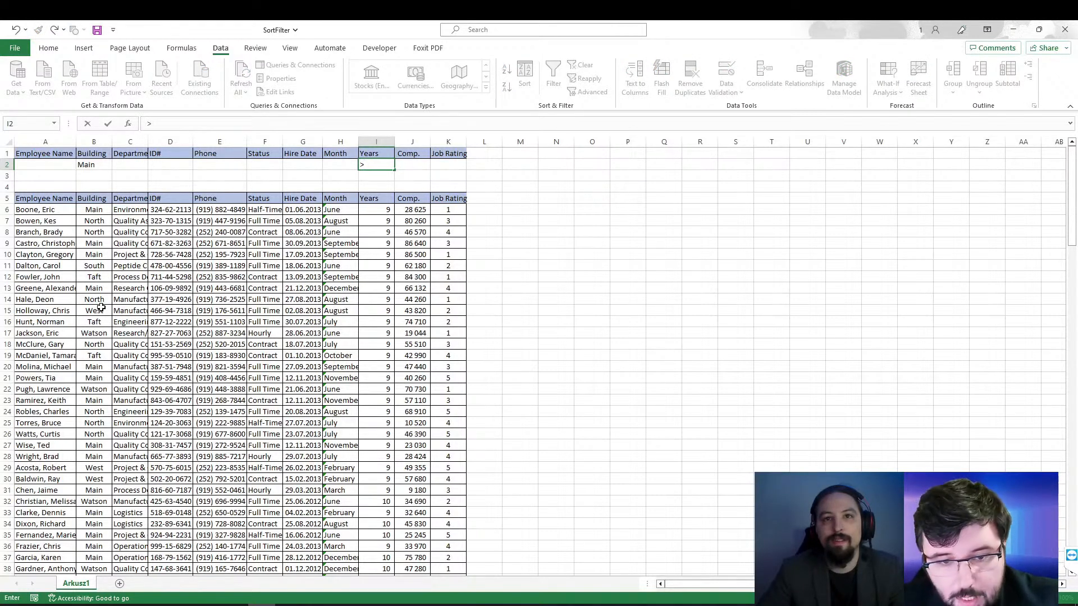
{"action": "left_click", "coordinate": [205, 176]}
Step: Apply an advanced filter in place to the list A5:K161 using A1:K2 as the criteria range
{"action": "left_click", "coordinate": [217, 254]}
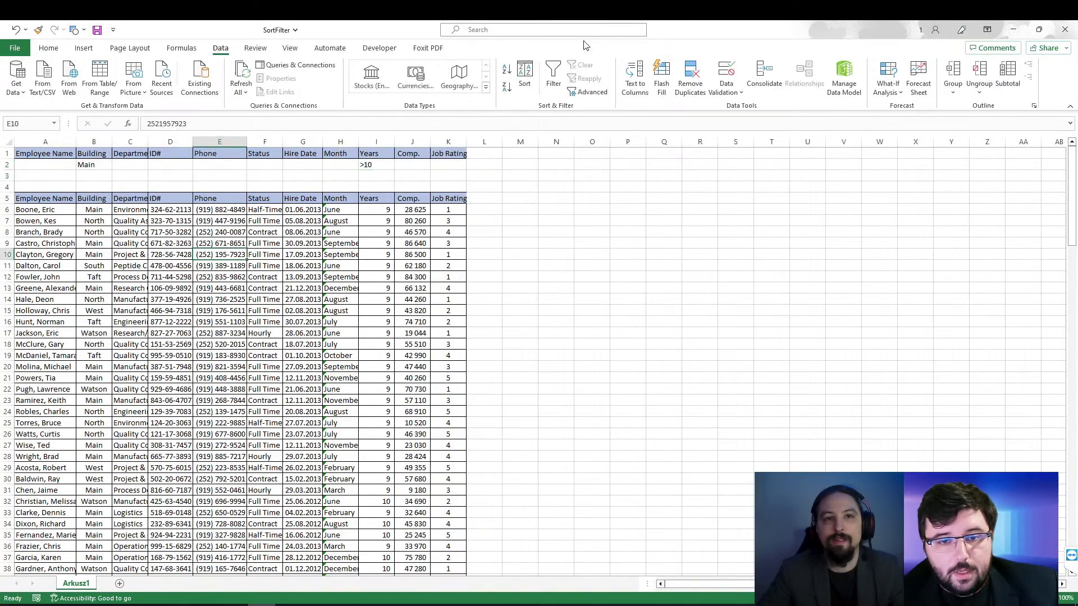
{"action": "left_click", "coordinate": [581, 93]}
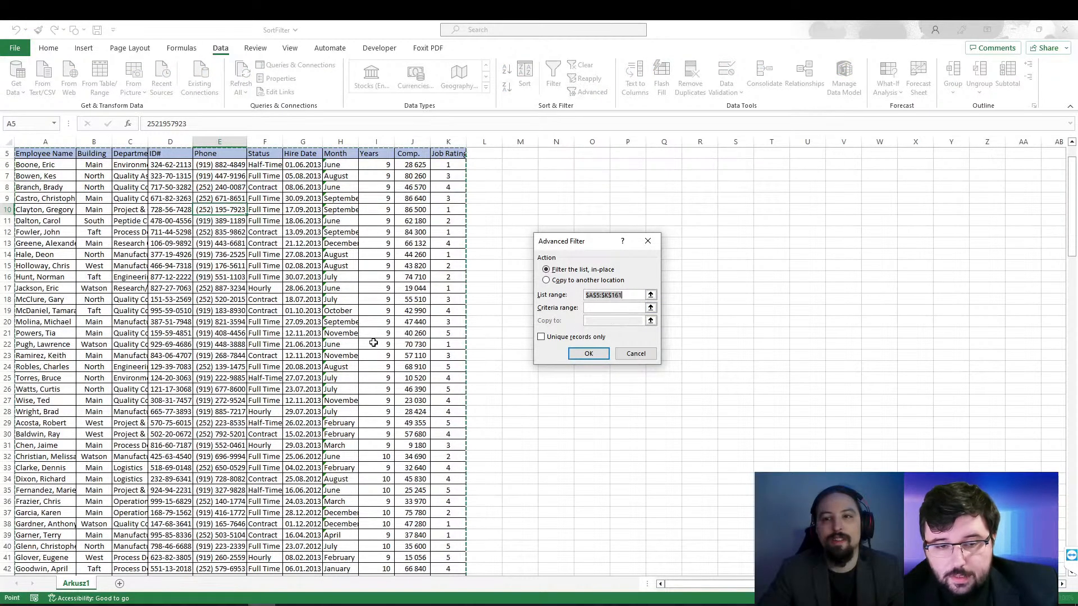
{"action": "scroll", "coordinate": [299, 356], "scroll_direction": "up", "scroll_amount": 2}
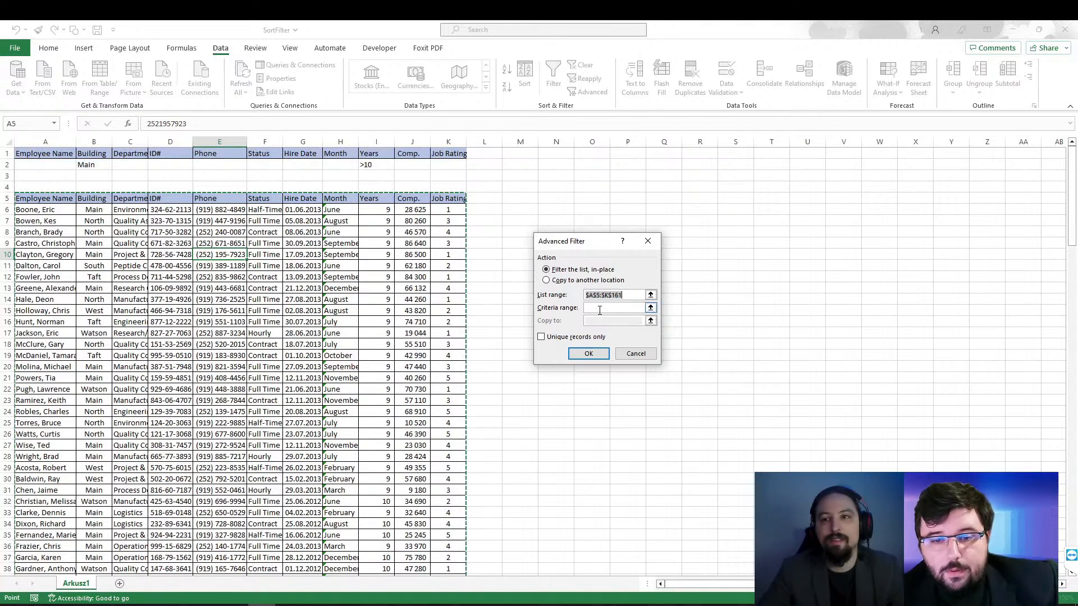
{"action": "left_click", "coordinate": [650, 308]}
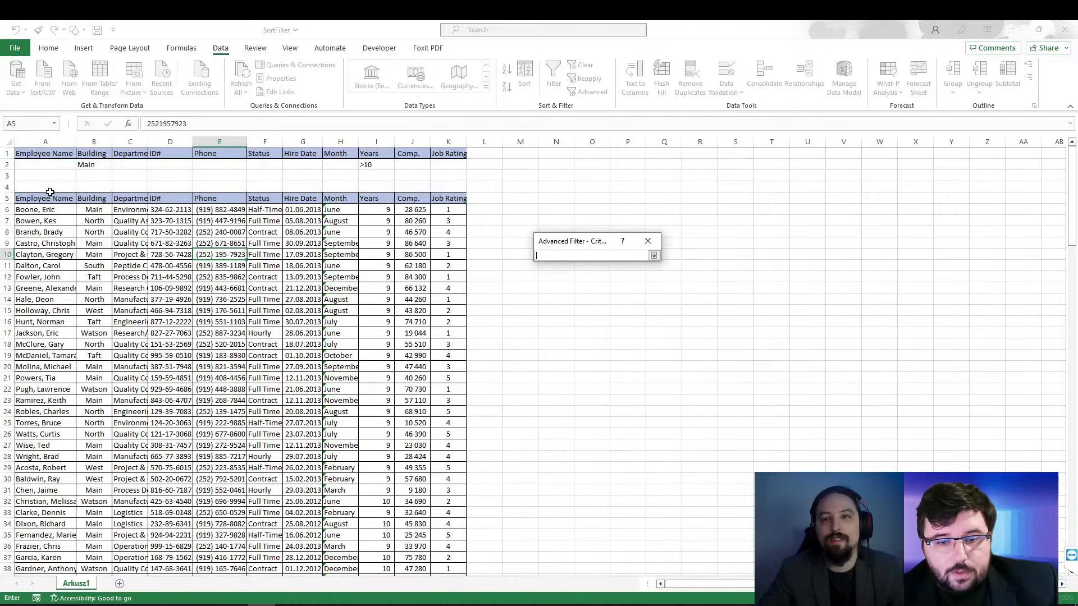
{"action": "left_click_drag", "start_coordinate": [23, 157], "coordinate": [454, 166]}
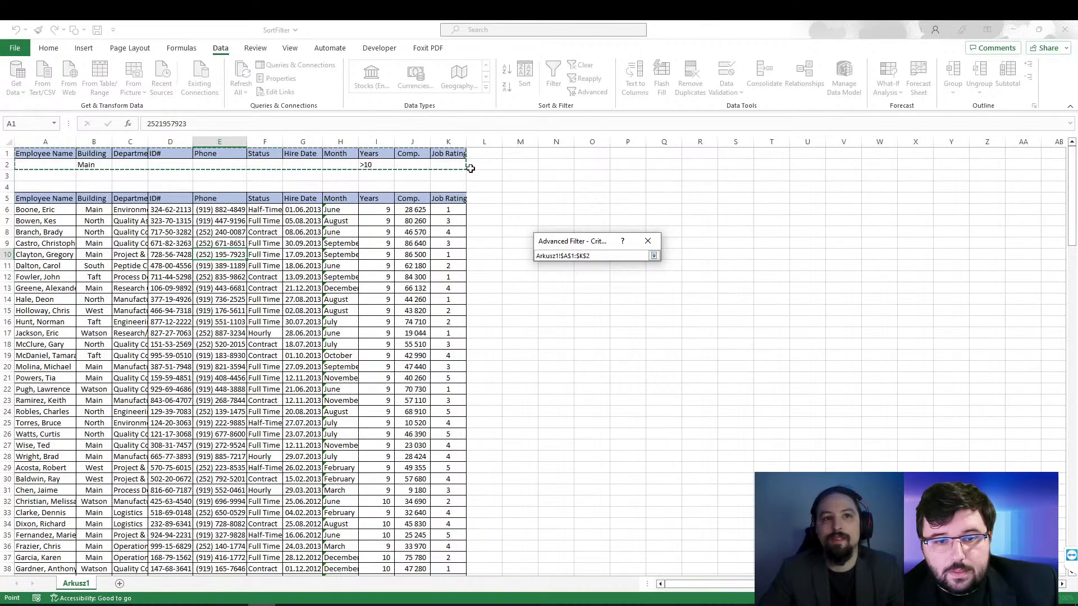
{"action": "key", "text": "Return"}
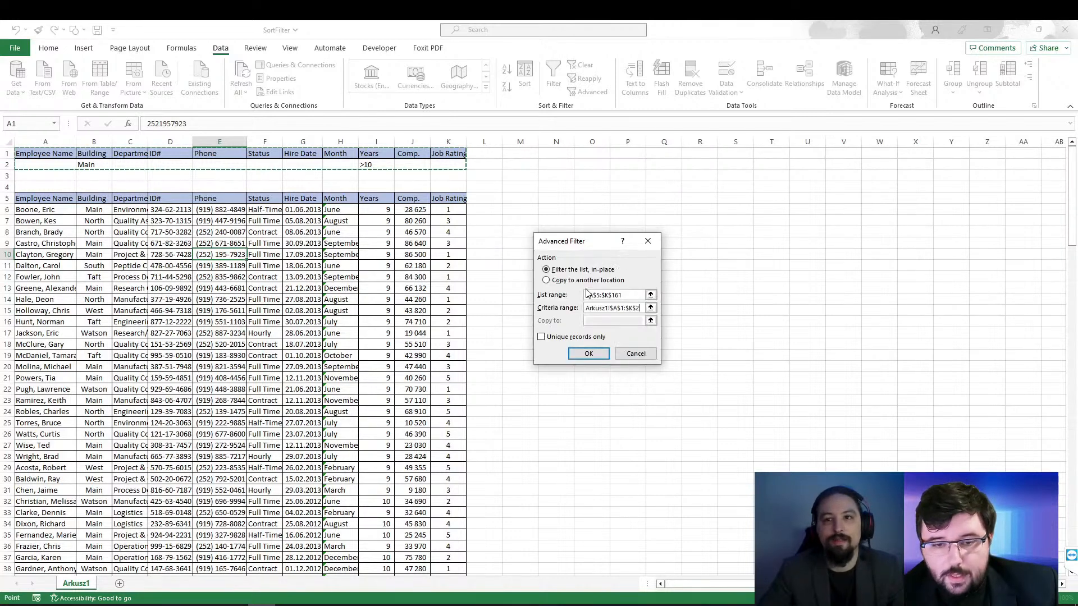
{"action": "left_click", "coordinate": [587, 355]}
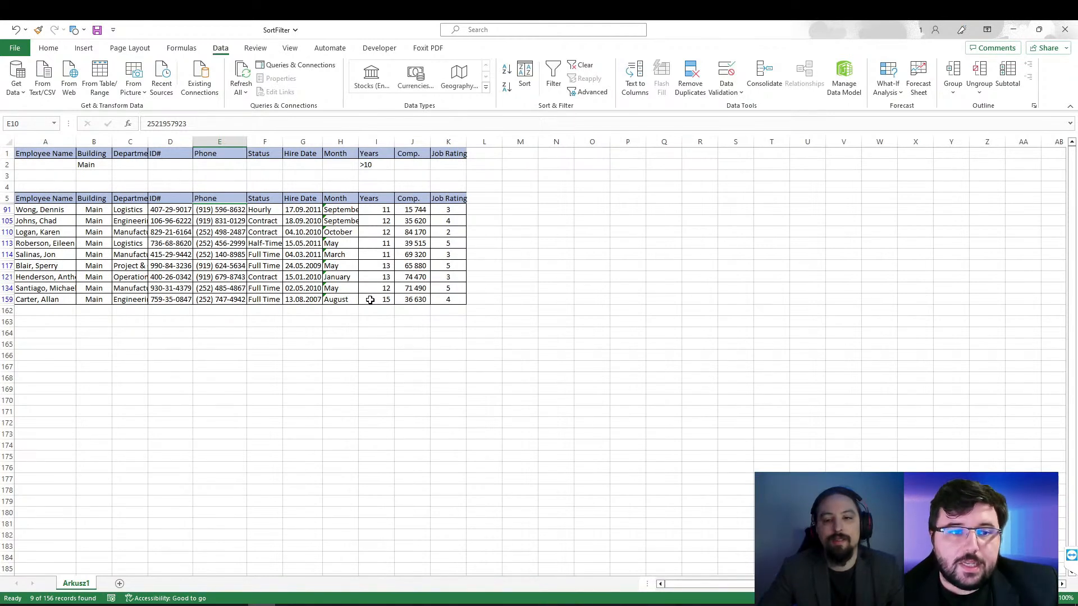
Step: Clear the advanced filter from the employee table
{"action": "left_click", "coordinate": [584, 69]}
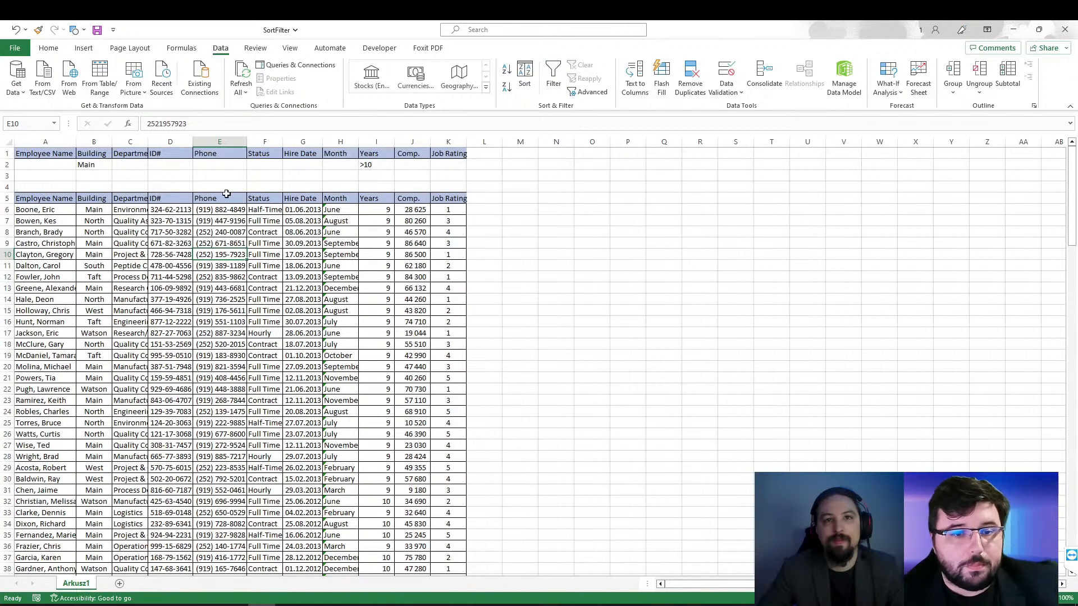
Step: Copy the Process Development entry from C12 into C3, under Department in the criteria range
{"action": "left_click", "coordinate": [123, 210]}
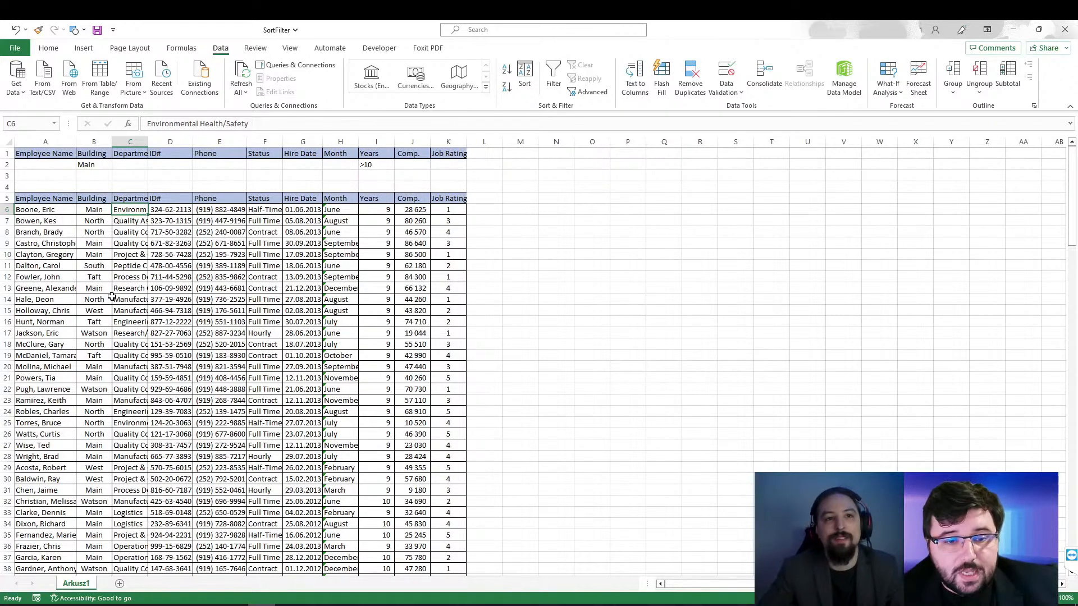
{"action": "left_click", "coordinate": [126, 277]}
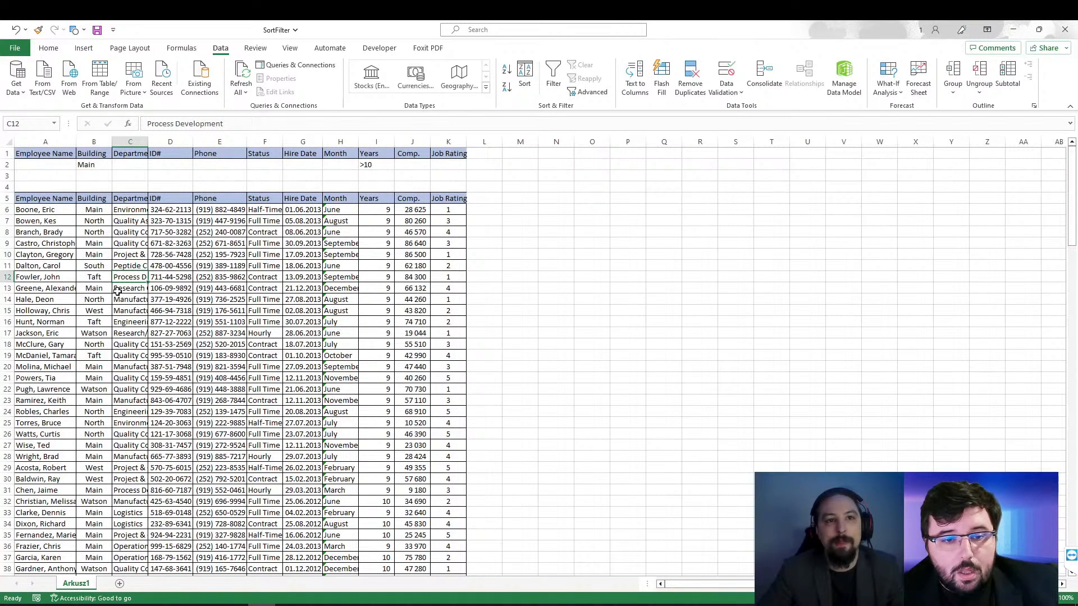
{"action": "right_click", "coordinate": [126, 277]}
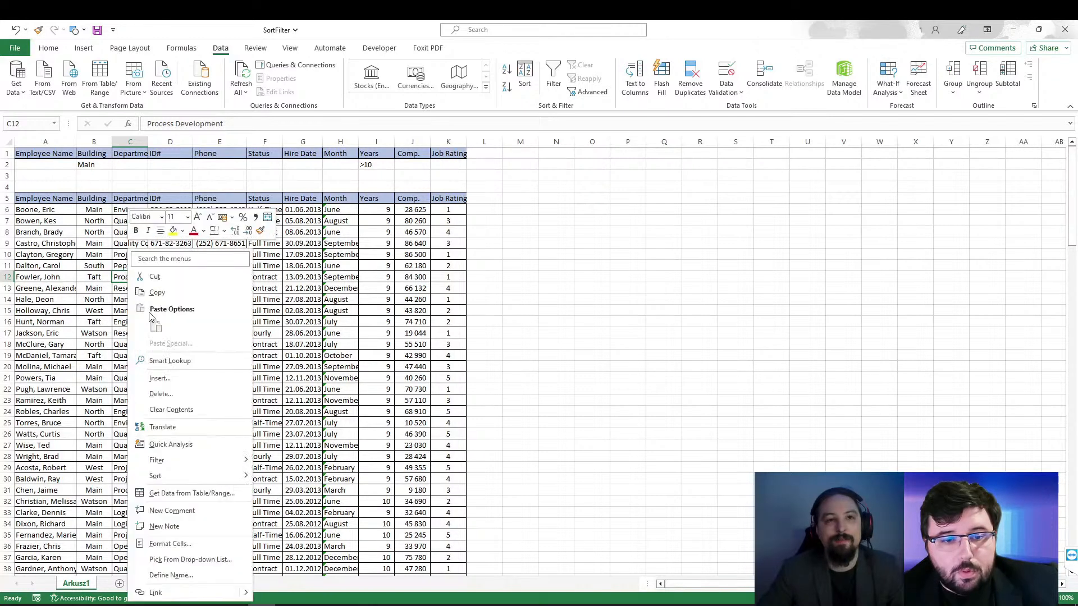
{"action": "left_click", "coordinate": [153, 293]}
{"action": "left_click", "coordinate": [125, 174]}
{"action": "right_click", "coordinate": [126, 175]}
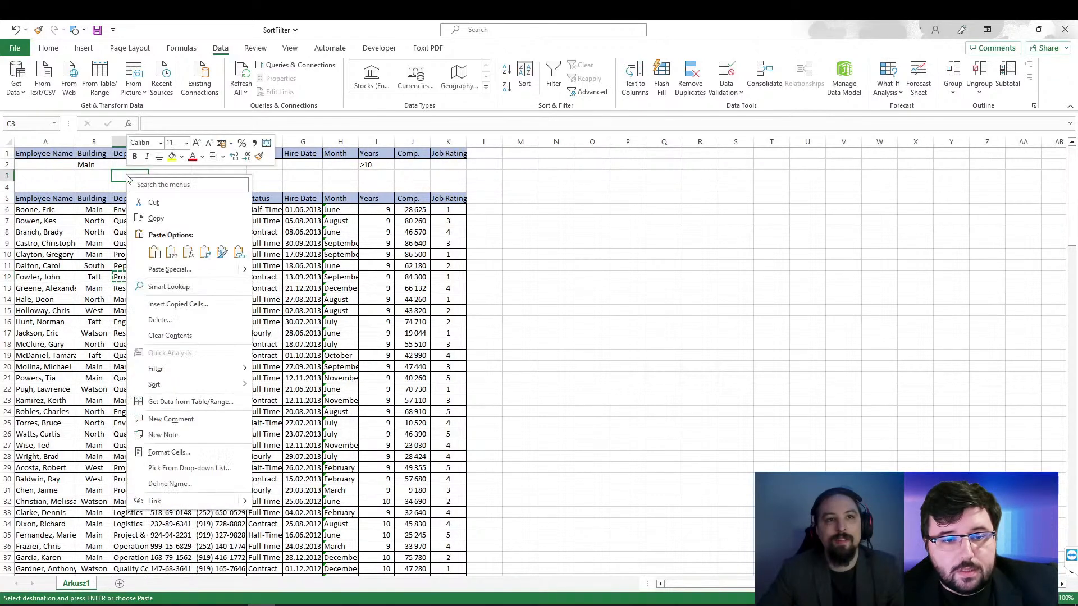
{"action": "left_click", "coordinate": [153, 250]}
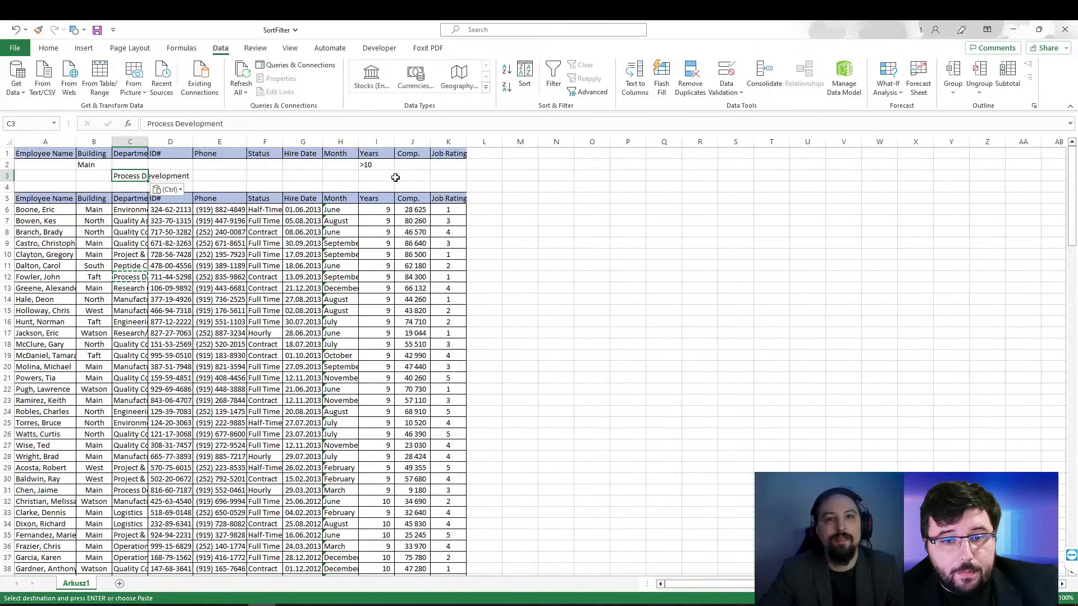
Step: Enter the criterion >20000 under Comp. in row 3 of the criteria range
{"action": "left_click", "coordinate": [414, 176]}
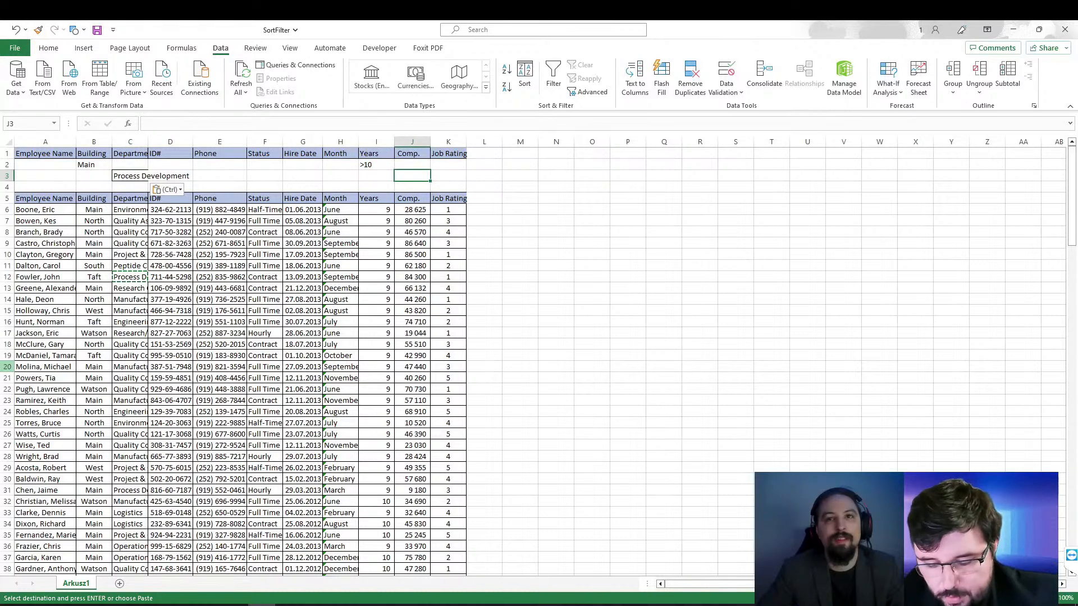
{"action": "type", "text": ">"}
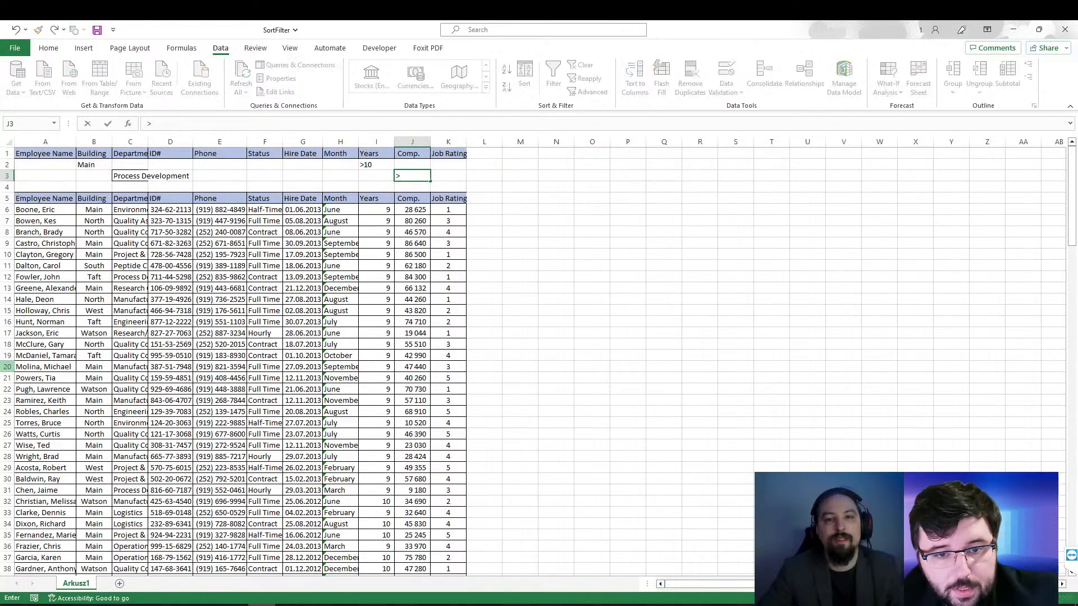
{"action": "type", "text": "20000"}
{"action": "left_click", "coordinate": [259, 265]}
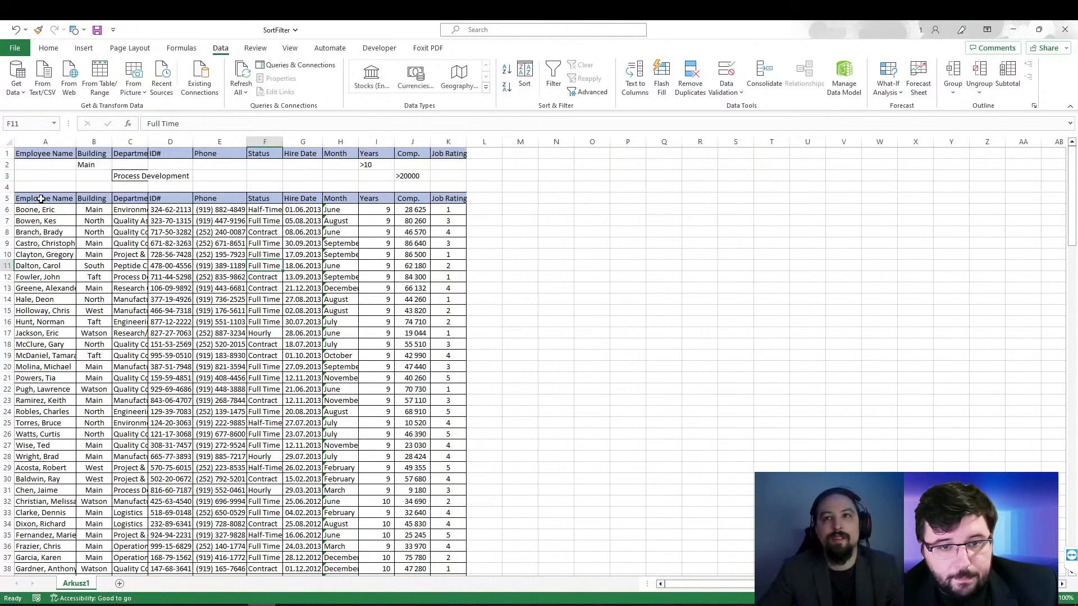
Step: Apply an advanced filter in place to the list A5:K161 using A1:K3 as the criteria range
{"action": "left_click", "coordinate": [264, 299]}
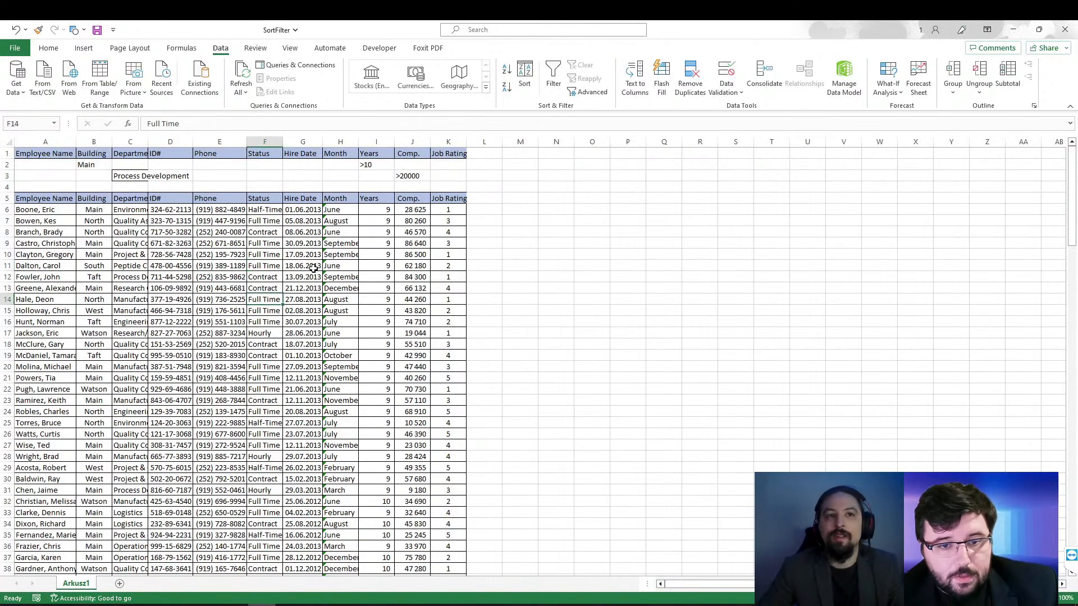
{"action": "left_click", "coordinate": [591, 93]}
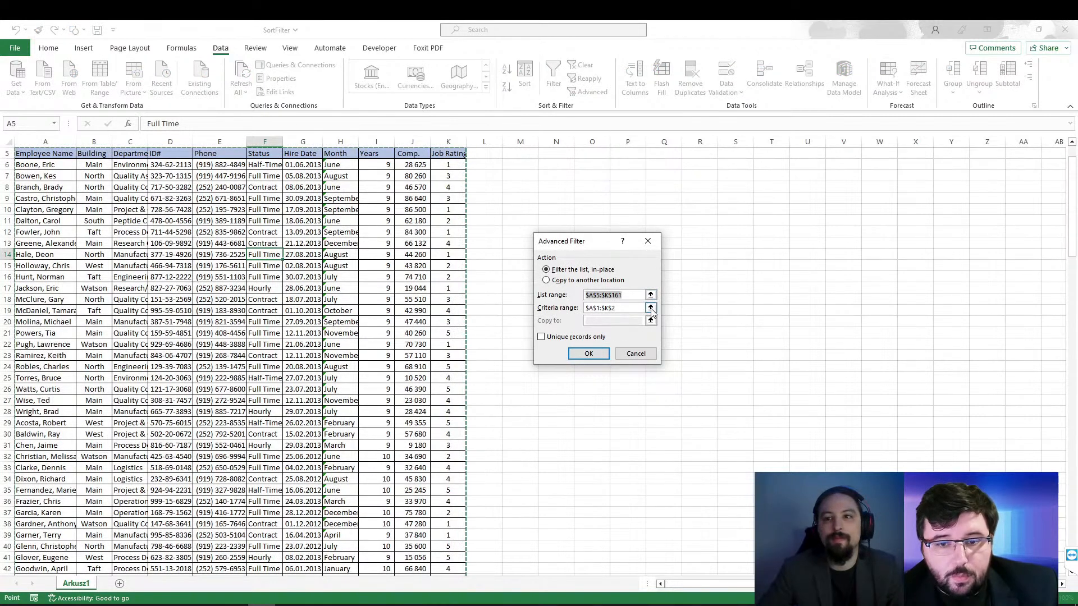
{"action": "left_click", "coordinate": [651, 309]}
{"action": "left_click_drag", "start_coordinate": [32, 156], "coordinate": [448, 178]}
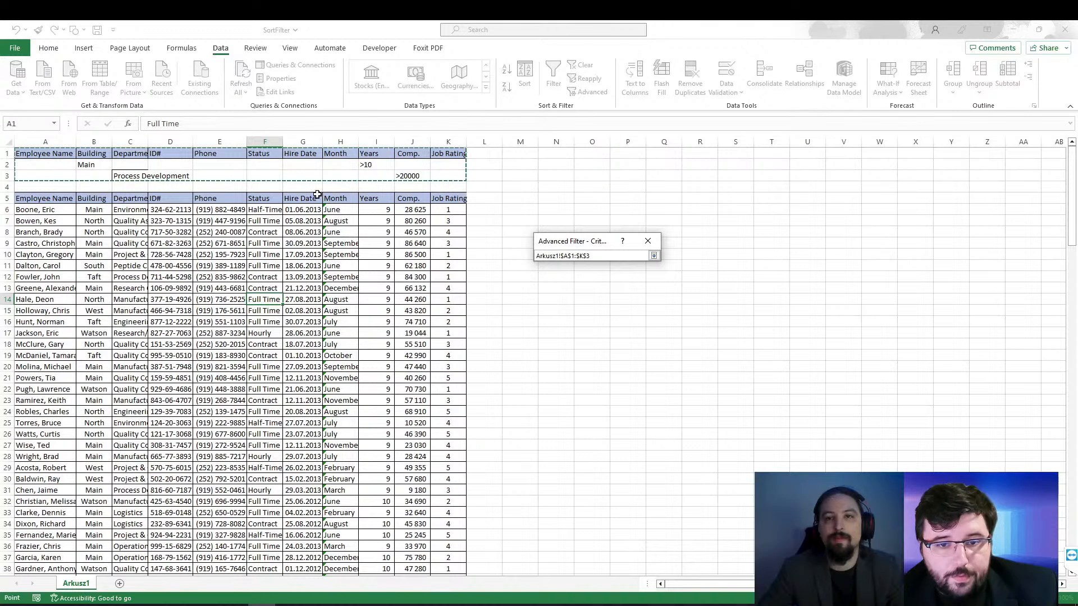
{"action": "key", "text": "Return"}
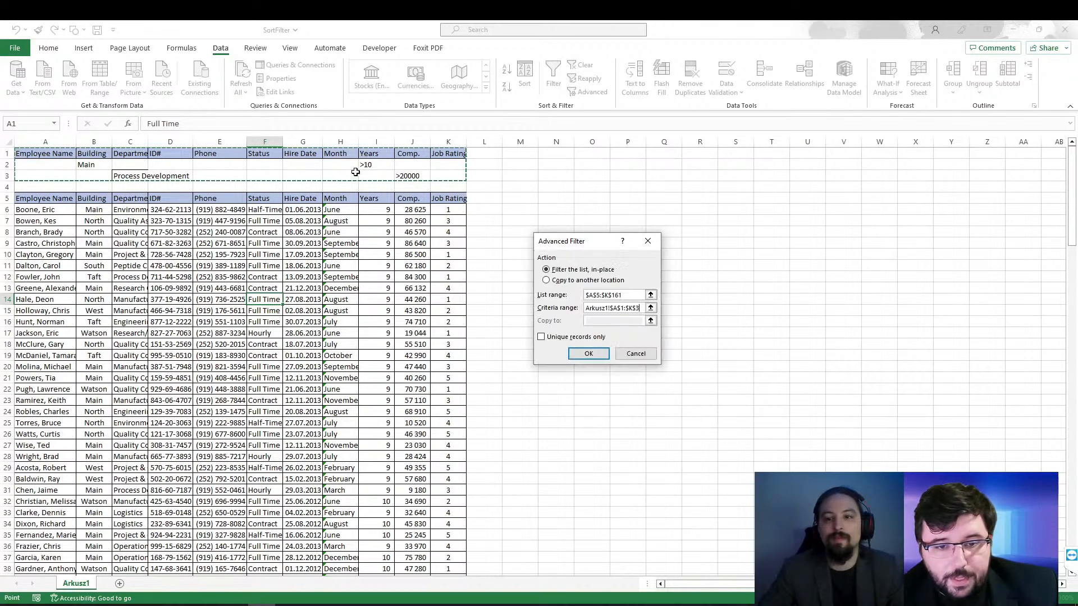
{"action": "left_click", "coordinate": [588, 354]}
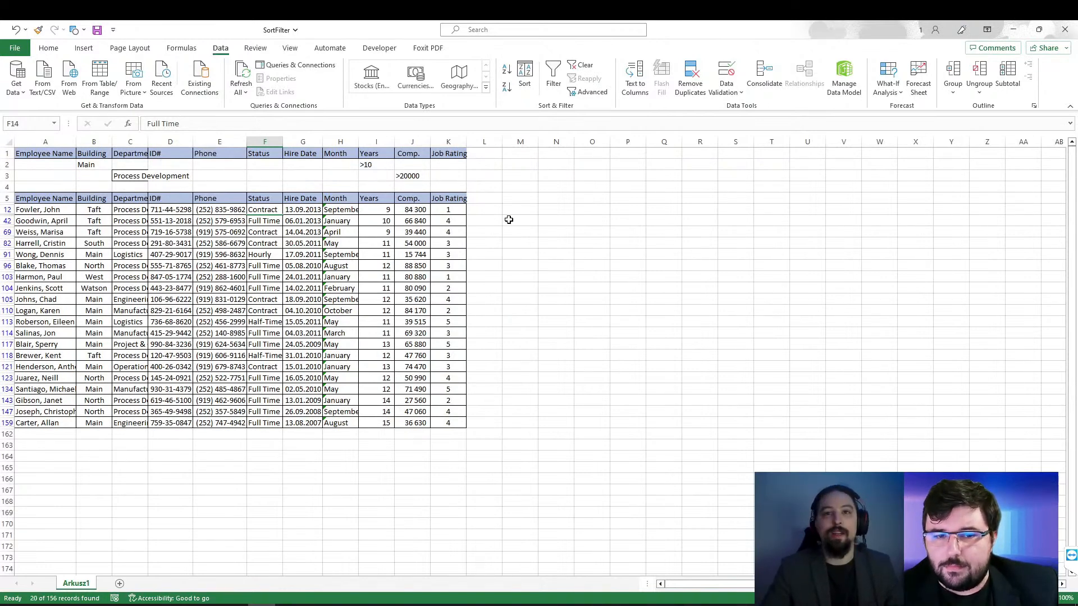
Step: Write K1, AND and K2 into cells N12, O12 and P12 beside the filtered table
{"action": "left_click", "coordinate": [540, 209]}
{"action": "type", "text": "K1"}
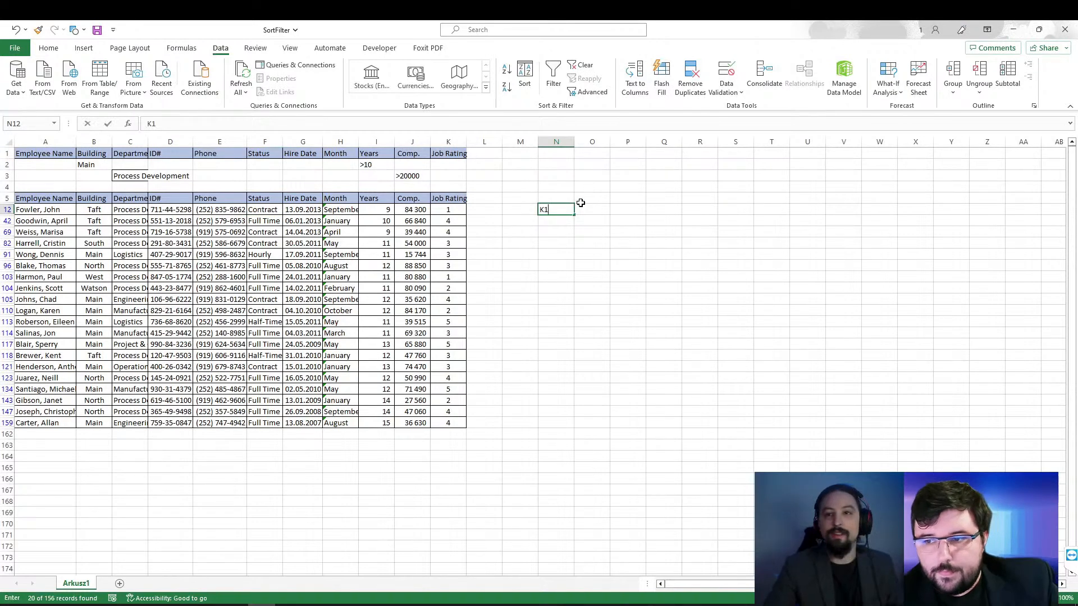
{"action": "key", "text": "Tab"}
{"action": "key", "text": "Tab"}
{"action": "type", "text": "K2"}
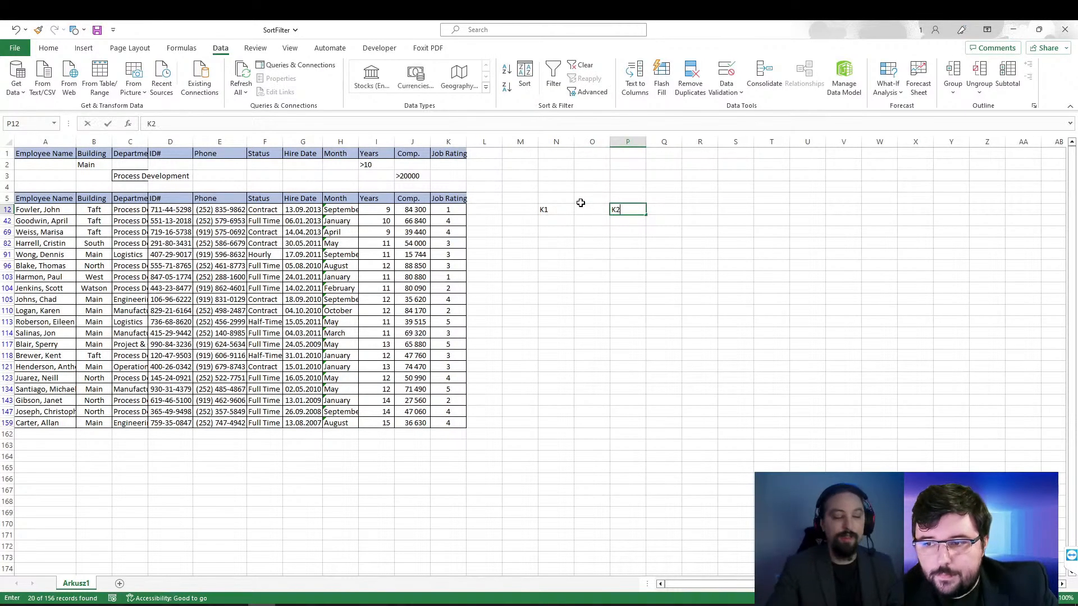
{"action": "key", "text": "shift+Tab"}
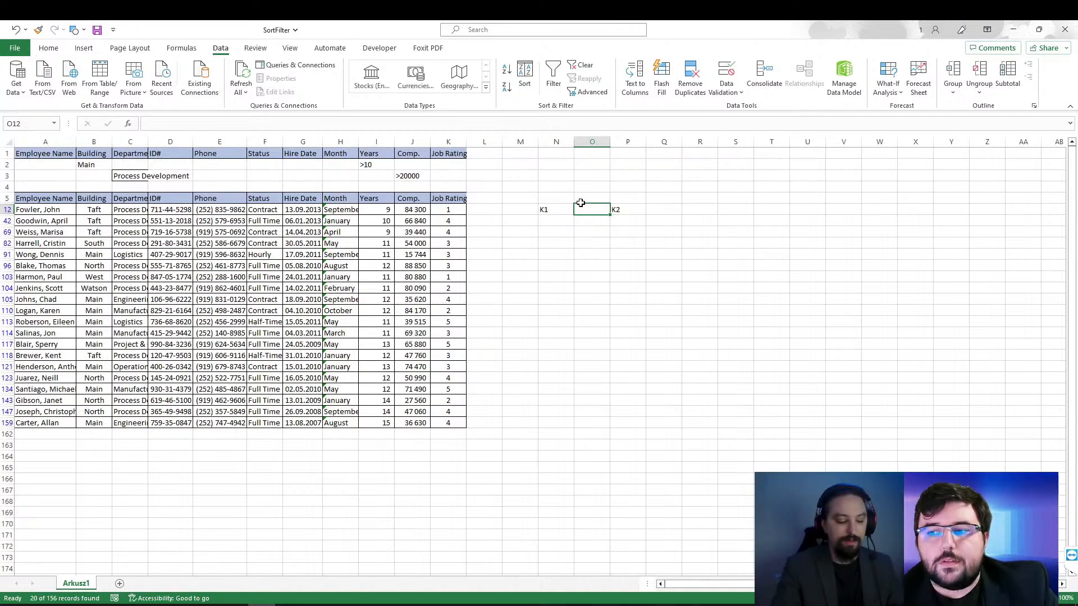
{"action": "type", "text": "AND"}
{"action": "key", "text": "Return"}
{"action": "key", "text": "Up"}
{"action": "key", "text": "Right"}
{"action": "key", "text": "Left"}
{"action": "key", "text": "Right"}
{"action": "key", "text": "Right"}
{"action": "key", "text": "Left"}
{"action": "key", "text": "Left"}
{"action": "key", "text": "Right"}
{"action": "key", "text": "Right"}
{"action": "key", "text": "Left"}
{"action": "key", "text": "Left"}
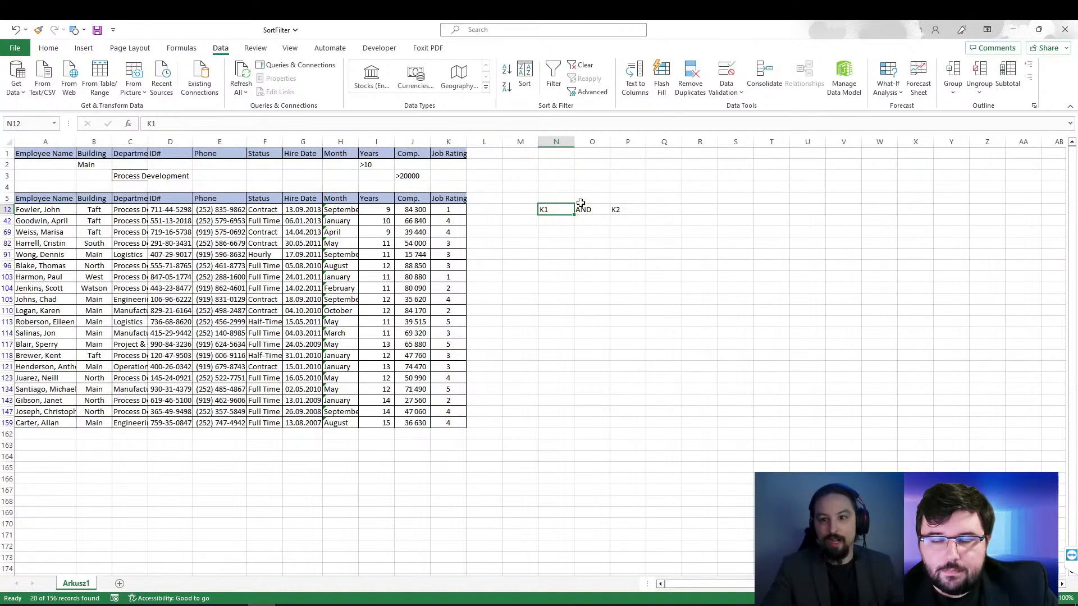
Step: Write IF in O42 below AND, and add K1 in N69 and K2 in P69
{"action": "key", "text": "Down"}
{"action": "key", "text": "Right"}
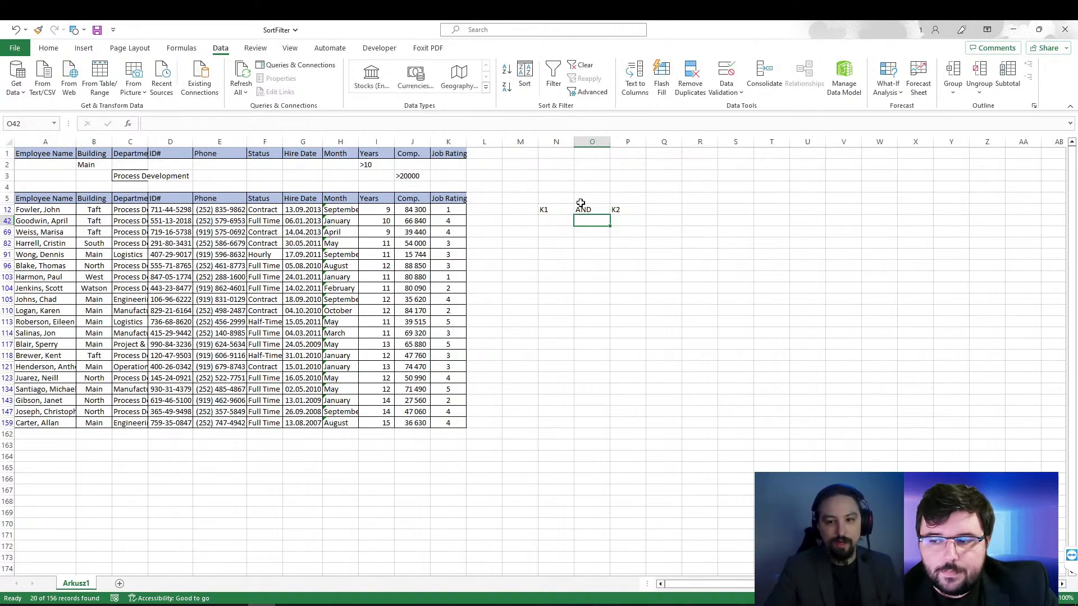
{"action": "type", "text": "IF"}
{"action": "key", "text": "Return"}
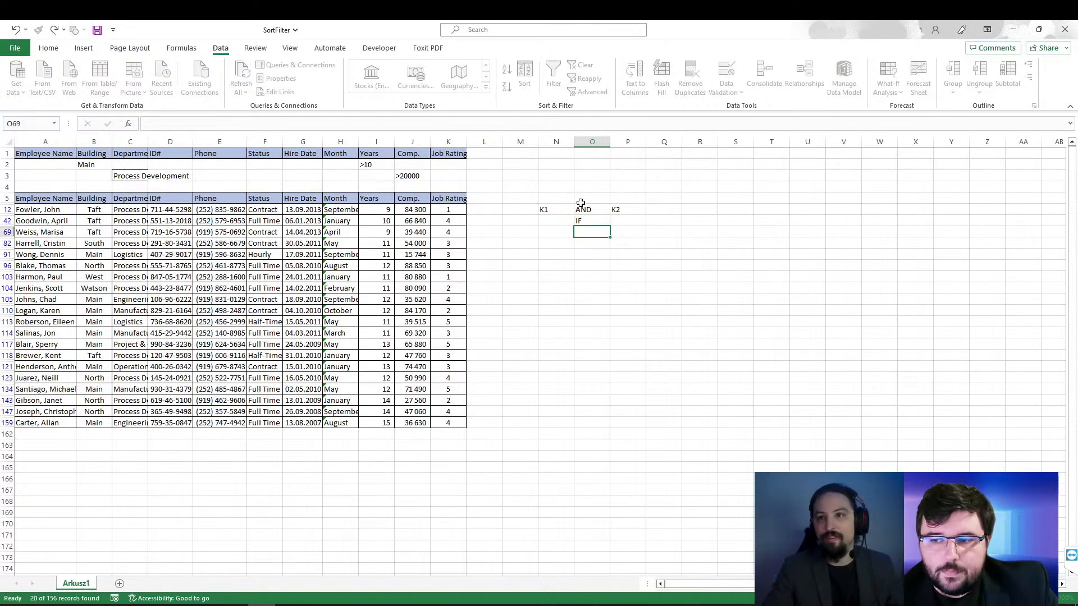
{"action": "key", "text": "Left"}
{"action": "type", "text": "K1"}
{"action": "key", "text": "Right"}
{"action": "key", "text": "Right"}
{"action": "type", "text": "K2"}
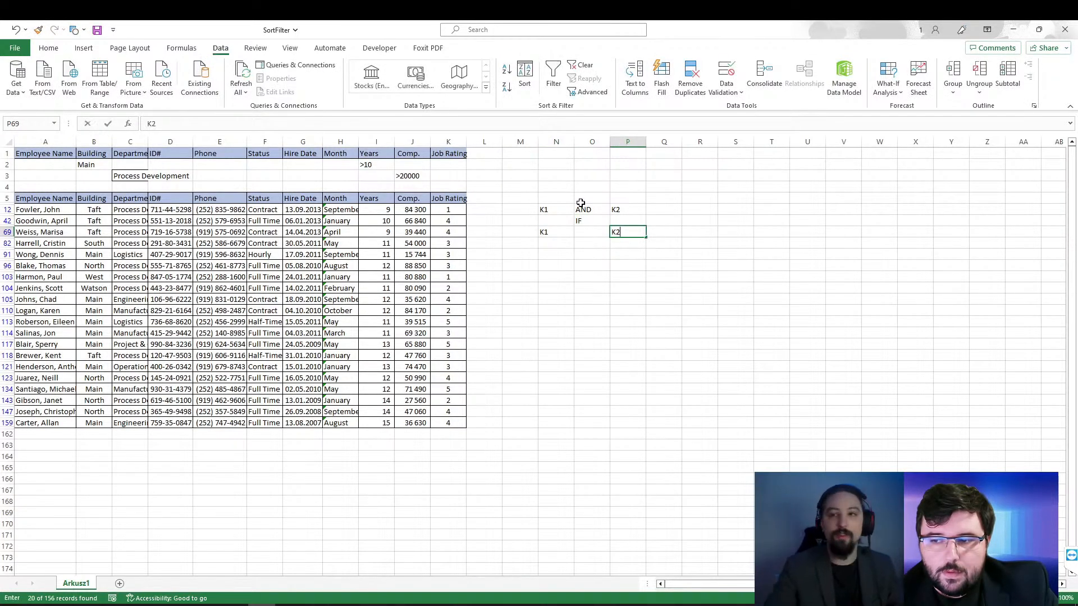
{"action": "key", "text": "Left"}
{"action": "key", "text": "Left"}
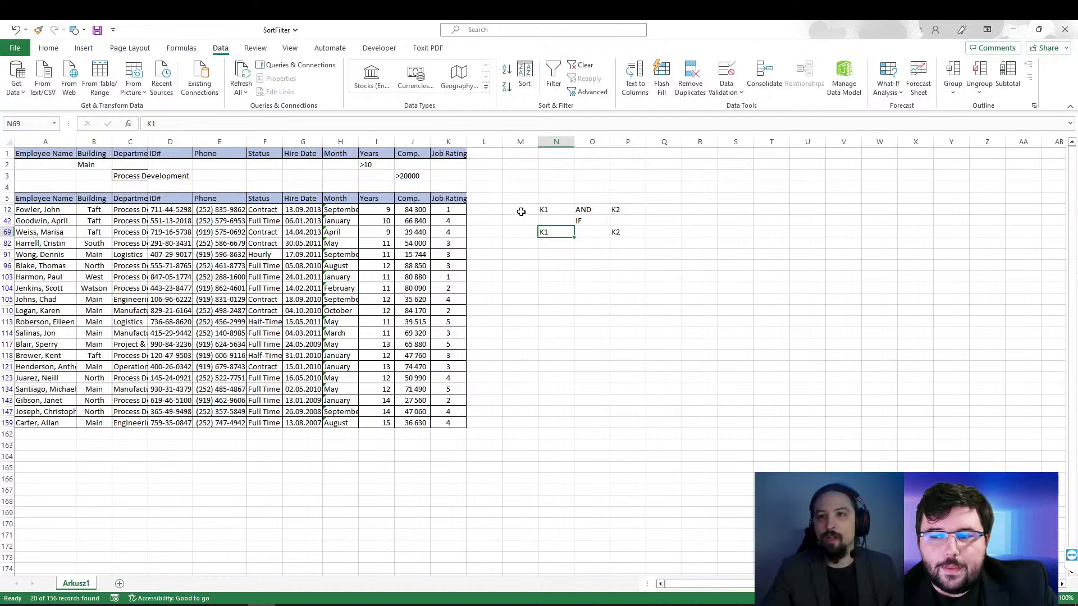
Step: Replace IF with OR in cell O42, between the two K1 and K2 rows
{"action": "mouse_move", "coordinate": [514, 207]}
{"action": "left_mouse_down"}
{"action": "mouse_move", "coordinate": [681, 208]}
{"action": "mouse_move", "coordinate": [523, 210]}
{"action": "left_mouse_up"}
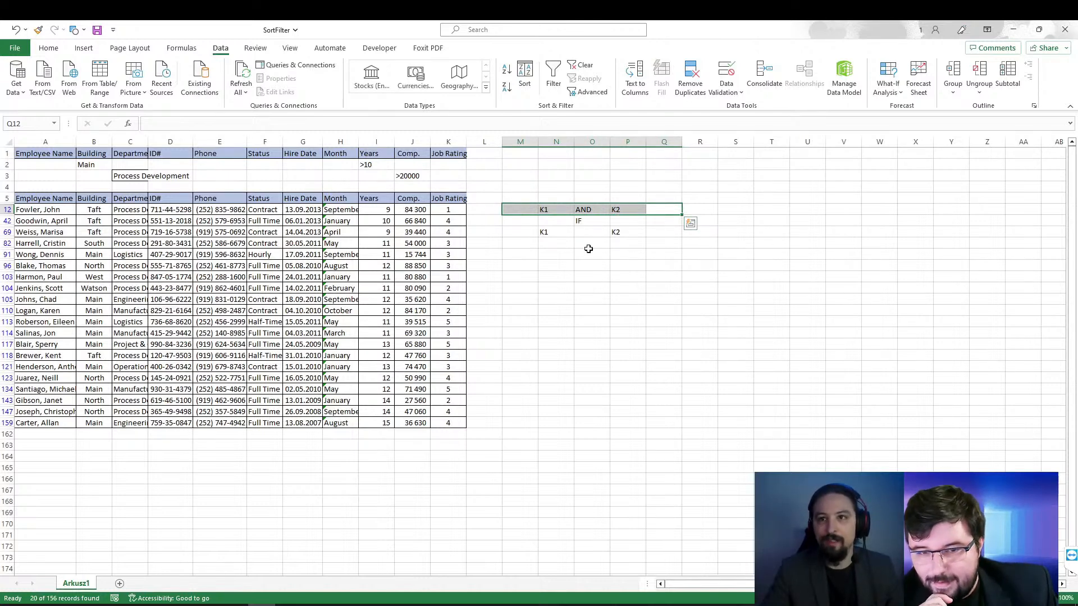
{"action": "left_click", "coordinate": [533, 234]}
{"action": "left_click_drag", "start_coordinate": [533, 234], "coordinate": [644, 236]}
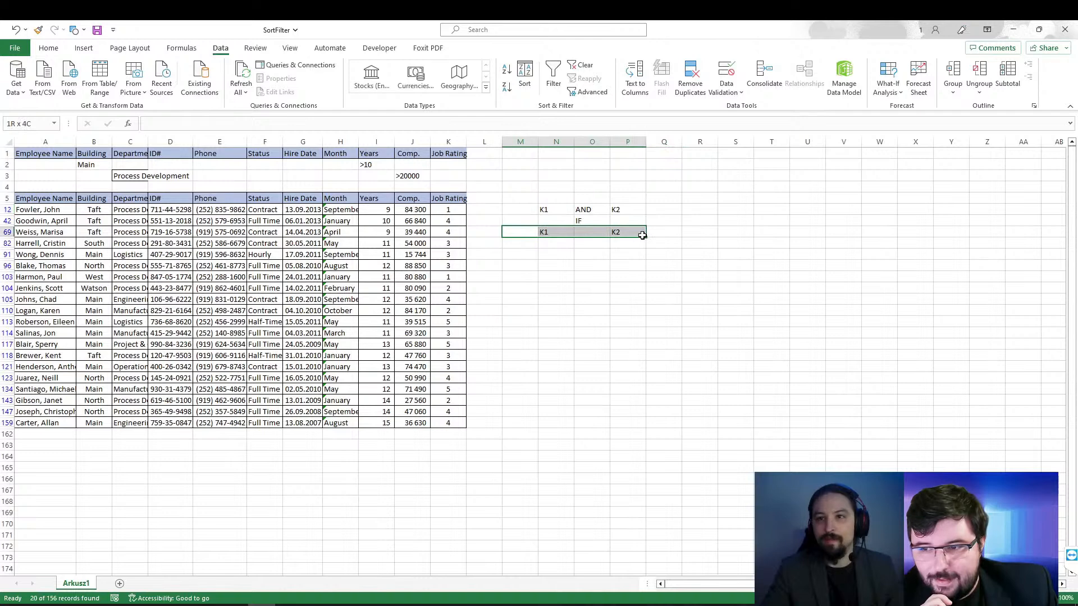
{"action": "left_click", "coordinate": [592, 221]}
{"action": "type", "text": "An"}
{"action": "key", "text": "BackSpace"}
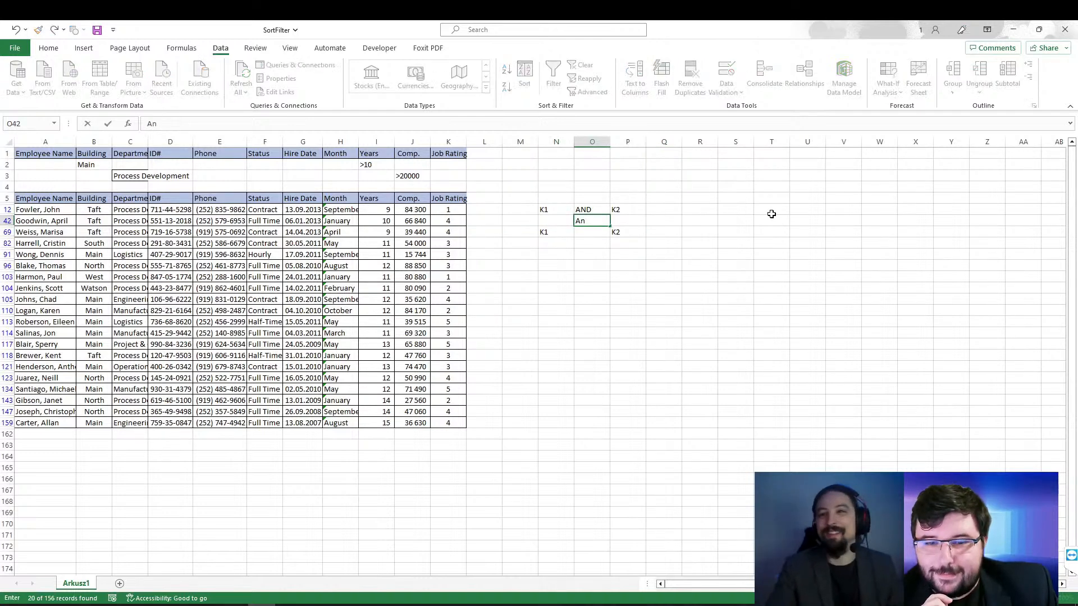
{"action": "type", "text": "OR"}
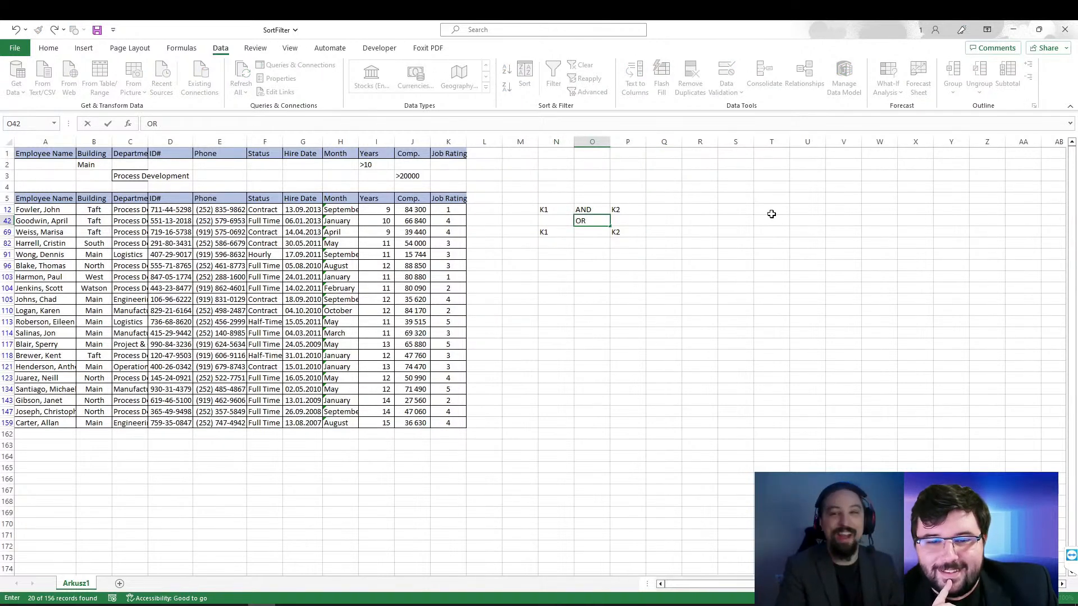
{"action": "left_click_drag", "start_coordinate": [514, 231], "coordinate": [666, 230]}
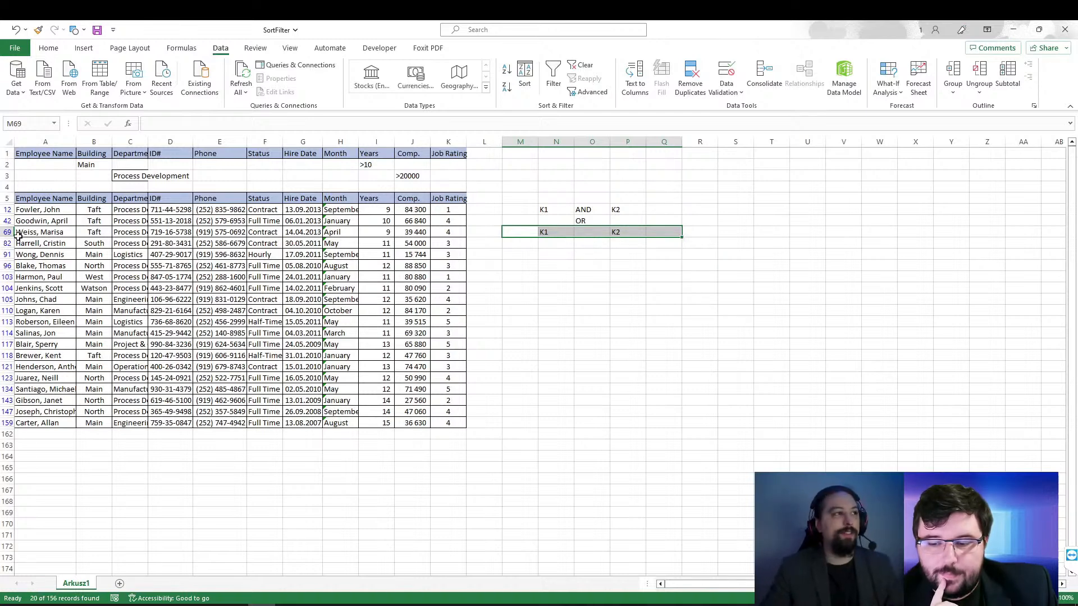
Step: Clear the advanced filter so the whole employee table is listed
{"action": "left_click", "coordinate": [582, 65]}
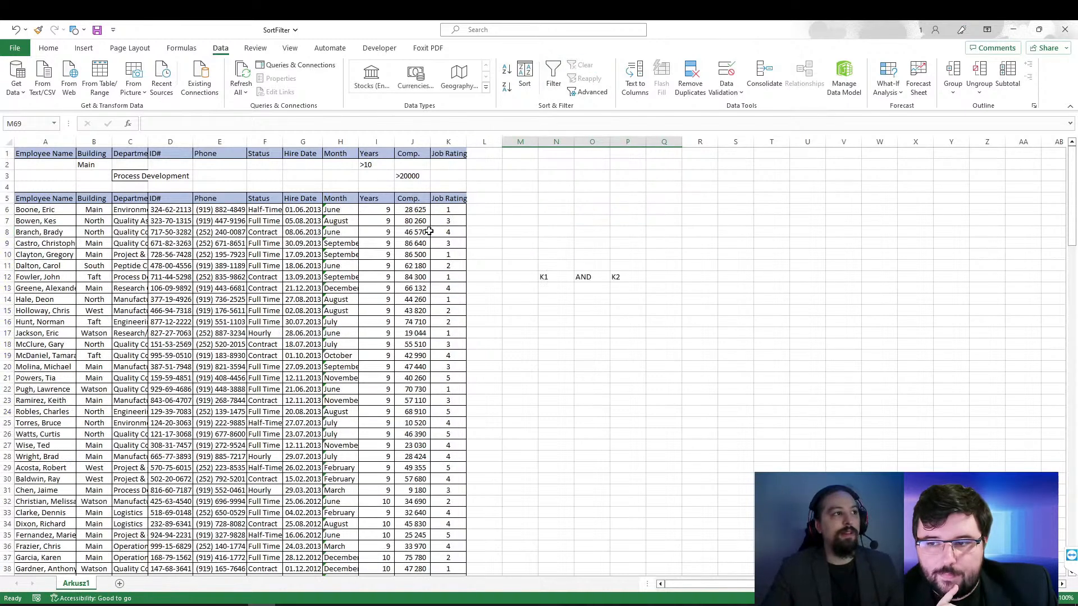
{"action": "left_click", "coordinate": [373, 283]}
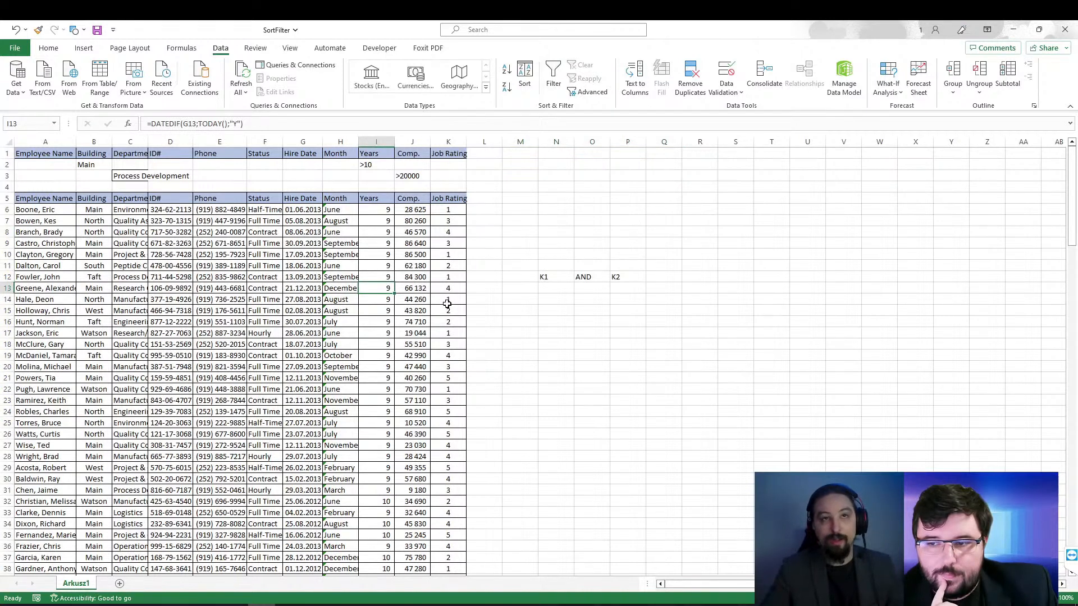
{"action": "left_click", "coordinate": [396, 254]}
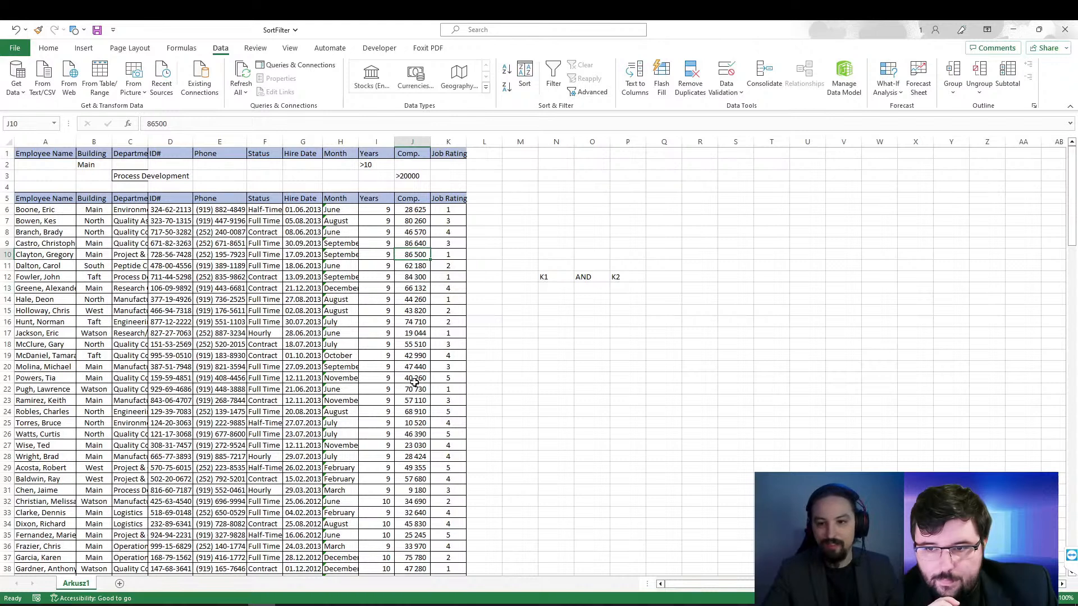
Step: Sort the employee table by Building from Z to A
{"action": "left_click", "coordinate": [98, 317]}
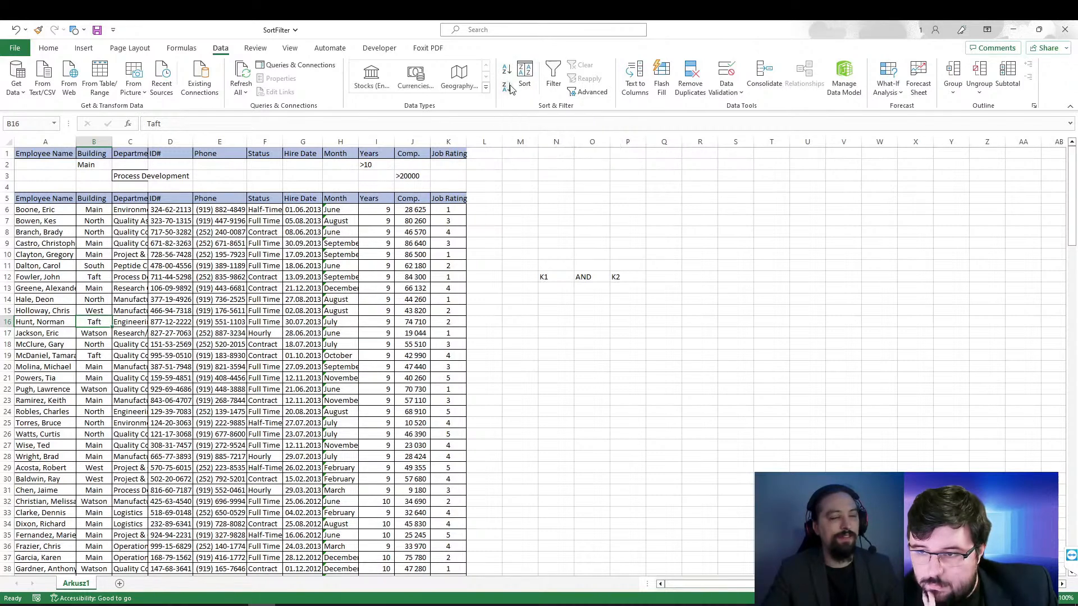
{"action": "left_click", "coordinate": [96, 245]}
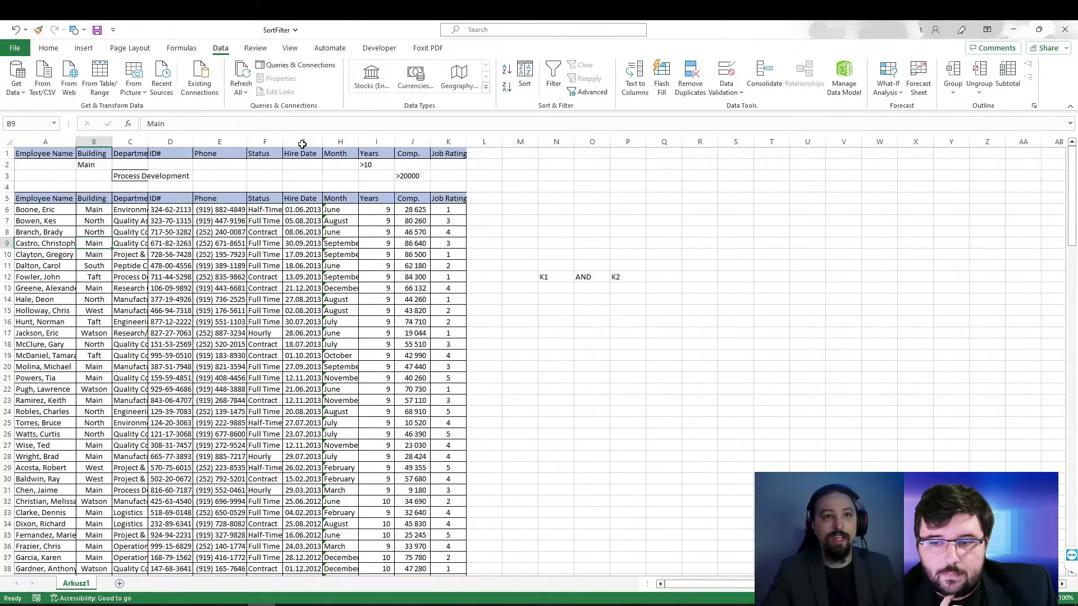
{"action": "left_click", "coordinate": [506, 71]}
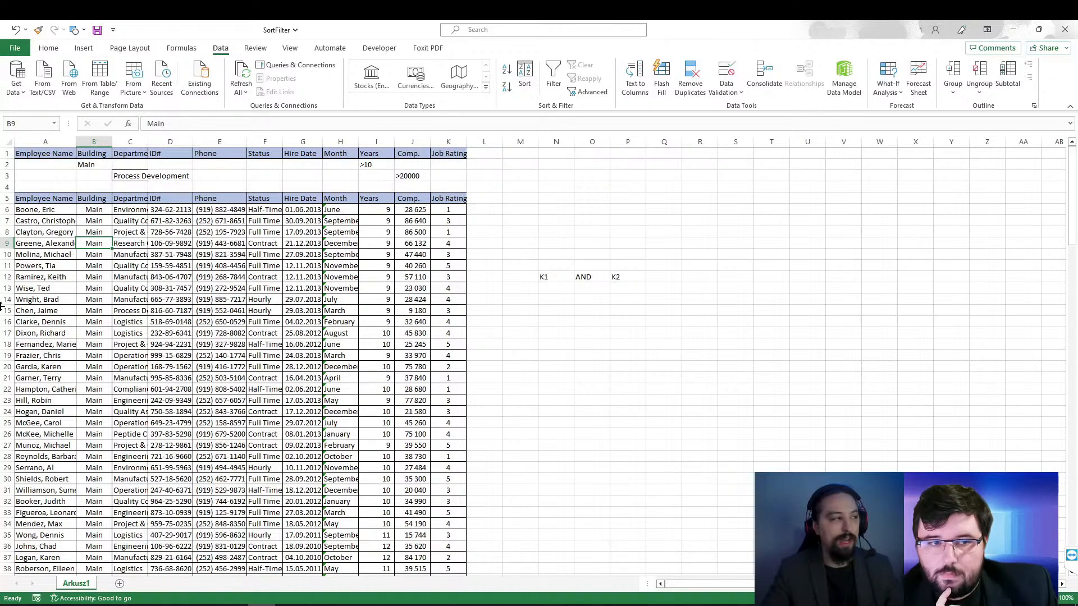
Step: Sort the employee table by Building from A to Z
{"action": "left_click", "coordinate": [93, 209]}
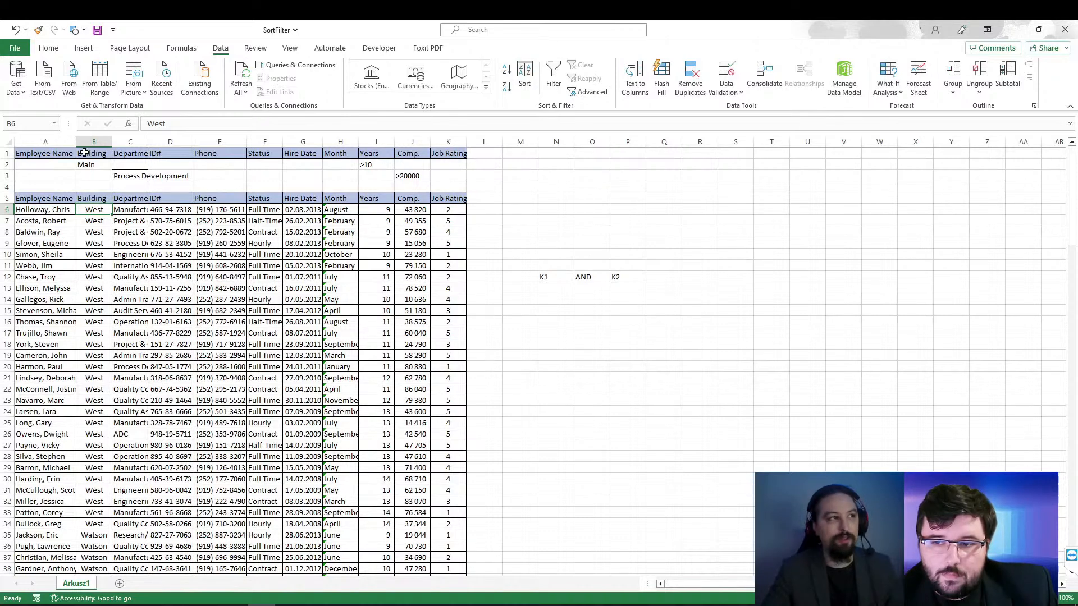
{"action": "left_click", "coordinate": [504, 70]}
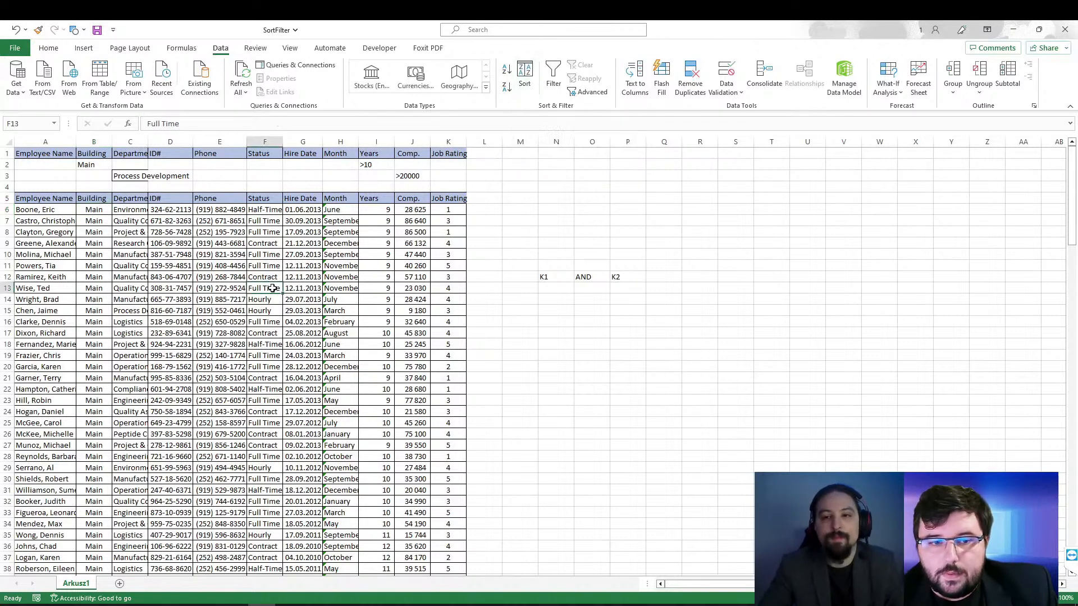
Step: Sort the employee table by Building and then by Department, both on cell values from A to Z, and review the sorted rows
{"action": "left_click", "coordinate": [522, 77]}
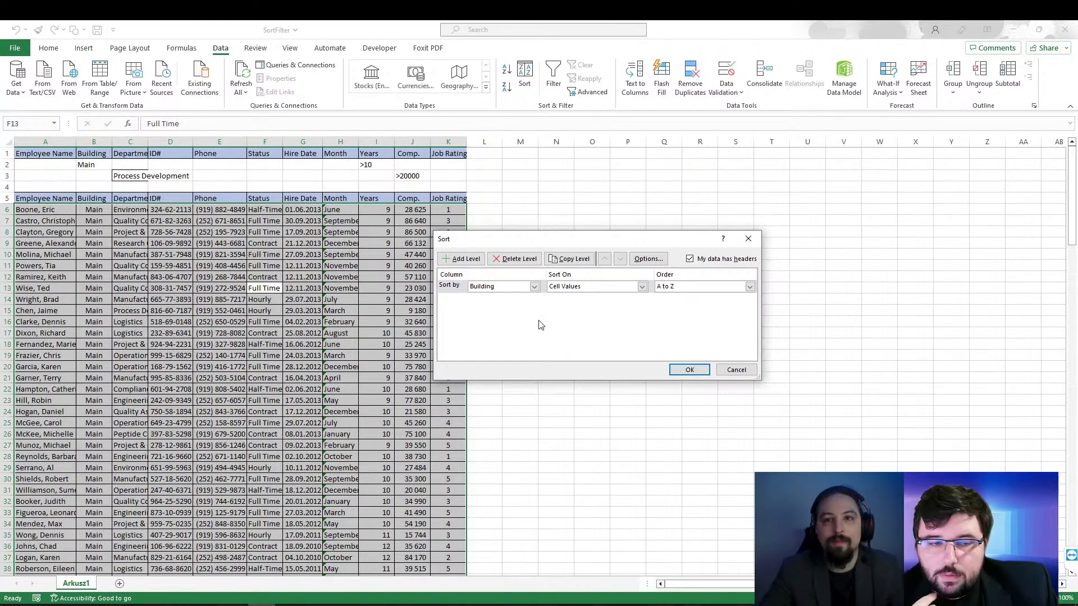
{"action": "left_click", "coordinate": [461, 258]}
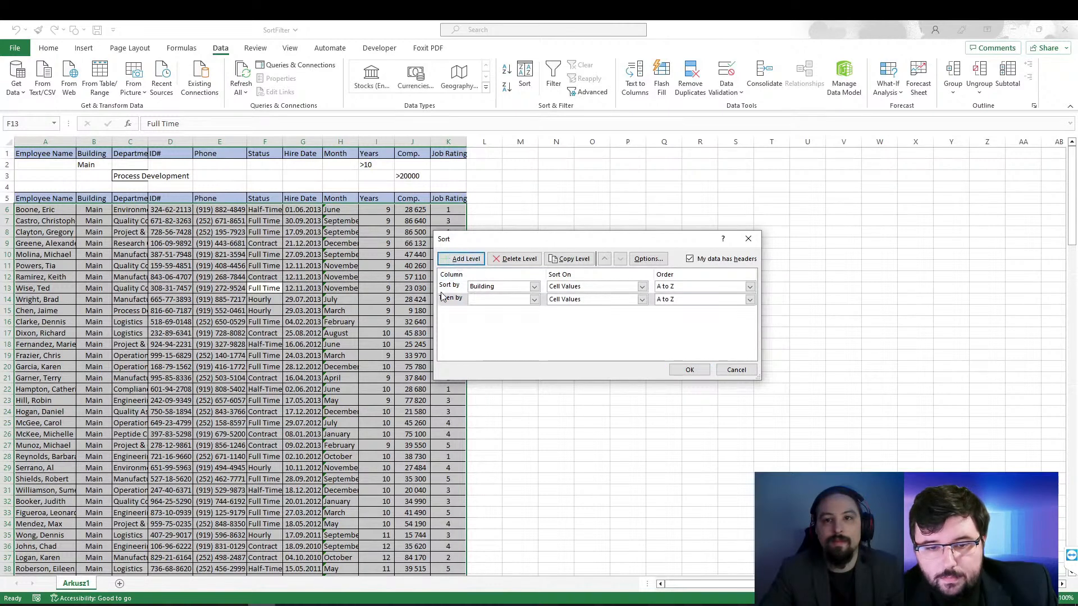
{"action": "left_click", "coordinate": [534, 300]}
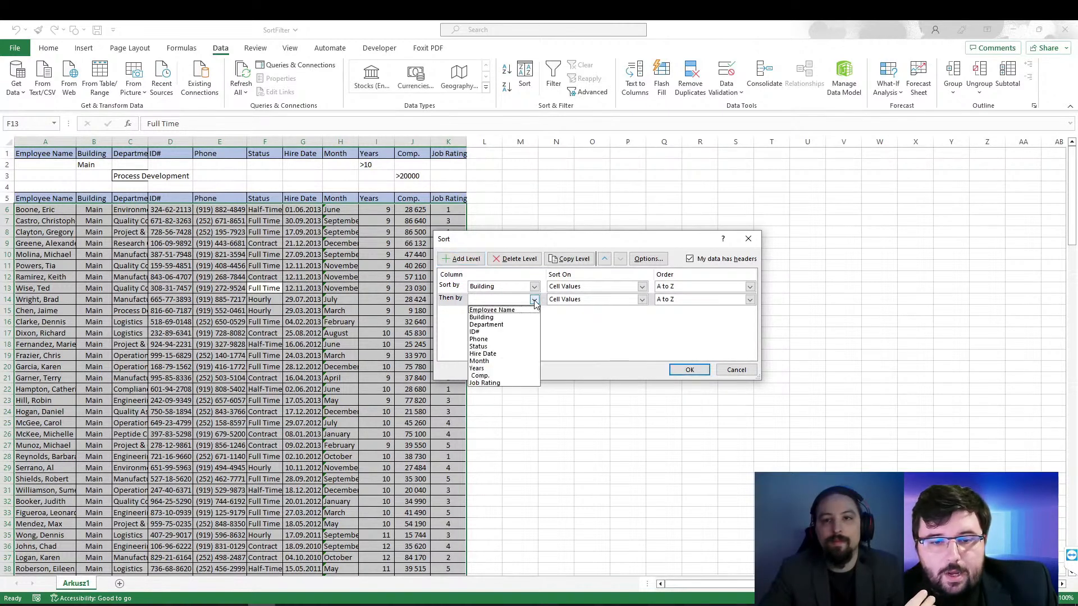
{"action": "left_click", "coordinate": [498, 325]}
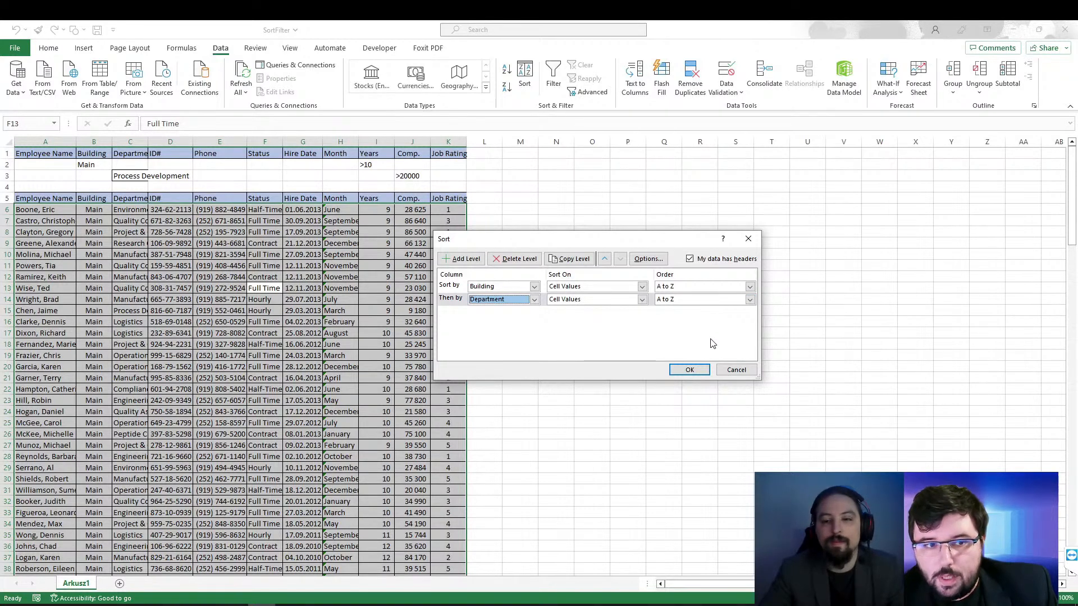
{"action": "left_click", "coordinate": [690, 370]}
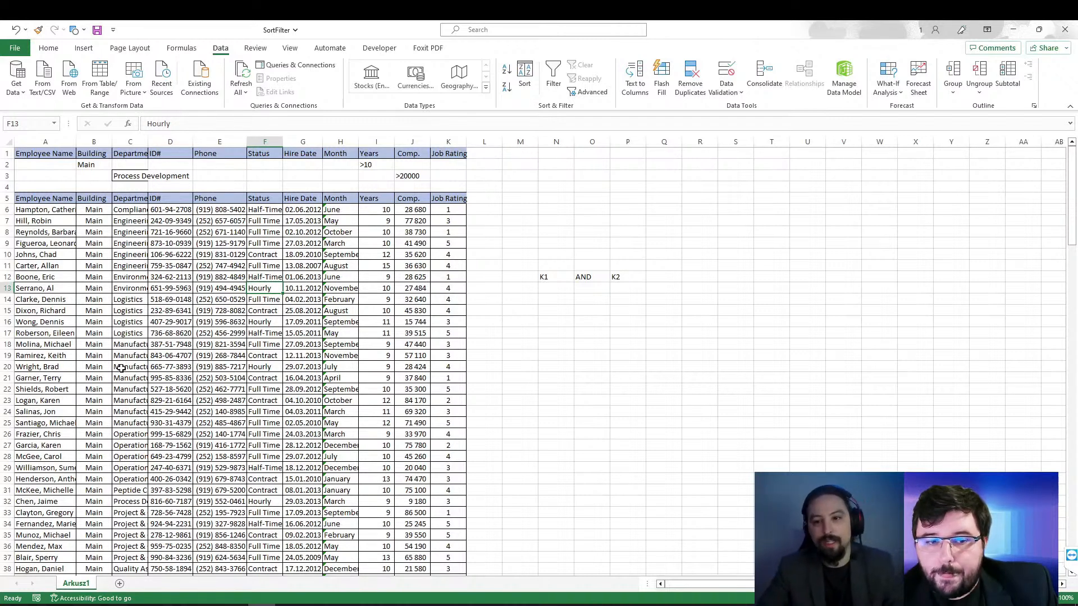
{"action": "scroll", "coordinate": [121, 368], "scroll_direction": "down", "scroll_amount": 7}
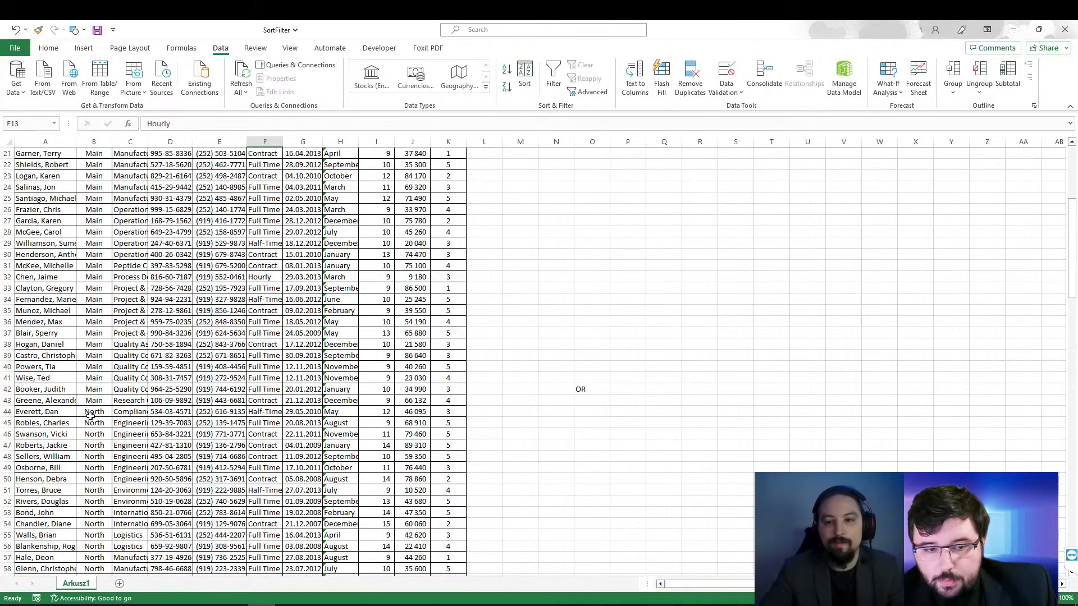
{"action": "scroll", "coordinate": [85, 515], "scroll_direction": "up", "scroll_amount": 3}
{"action": "scroll", "coordinate": [89, 359], "scroll_direction": "up", "scroll_amount": 3}
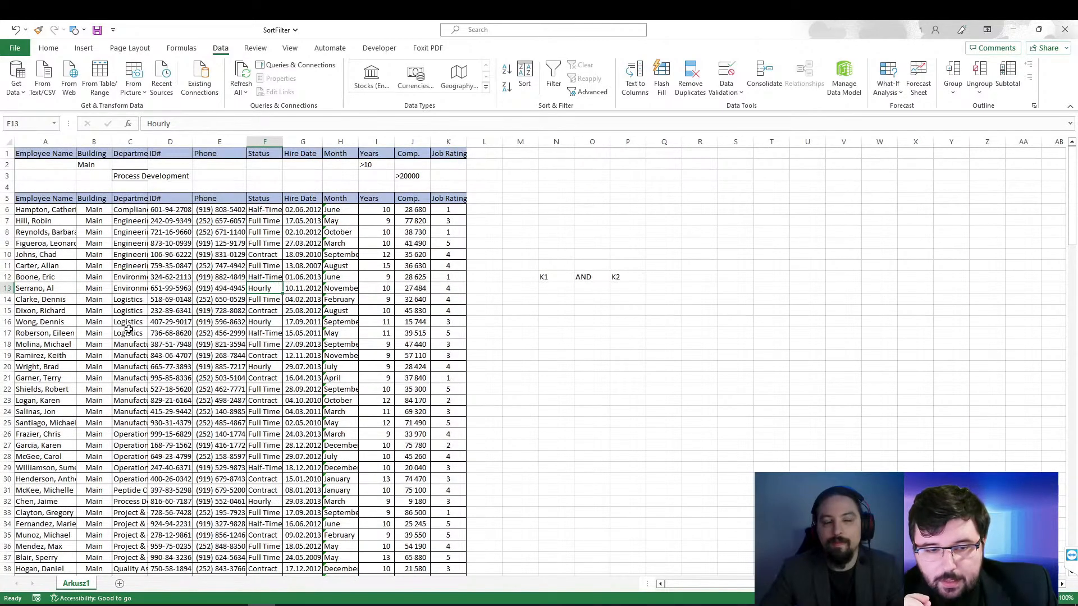
Step: Add Comp. as a third sort level after Department, ordered Smallest to Largest, and apply the sort to the employee table
{"action": "left_click", "coordinate": [524, 75]}
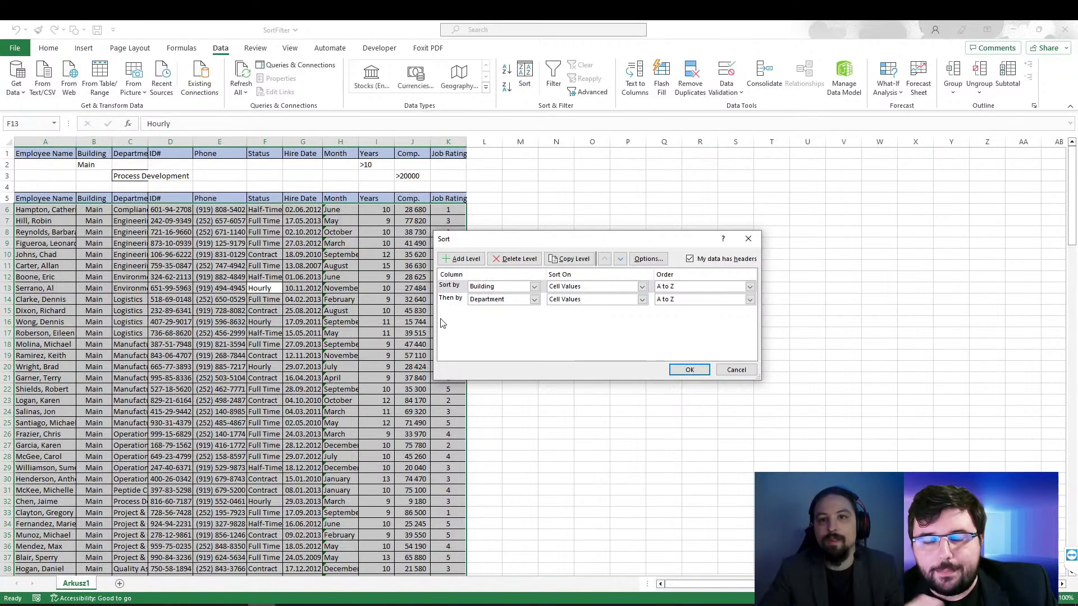
{"action": "left_click", "coordinate": [449, 299]}
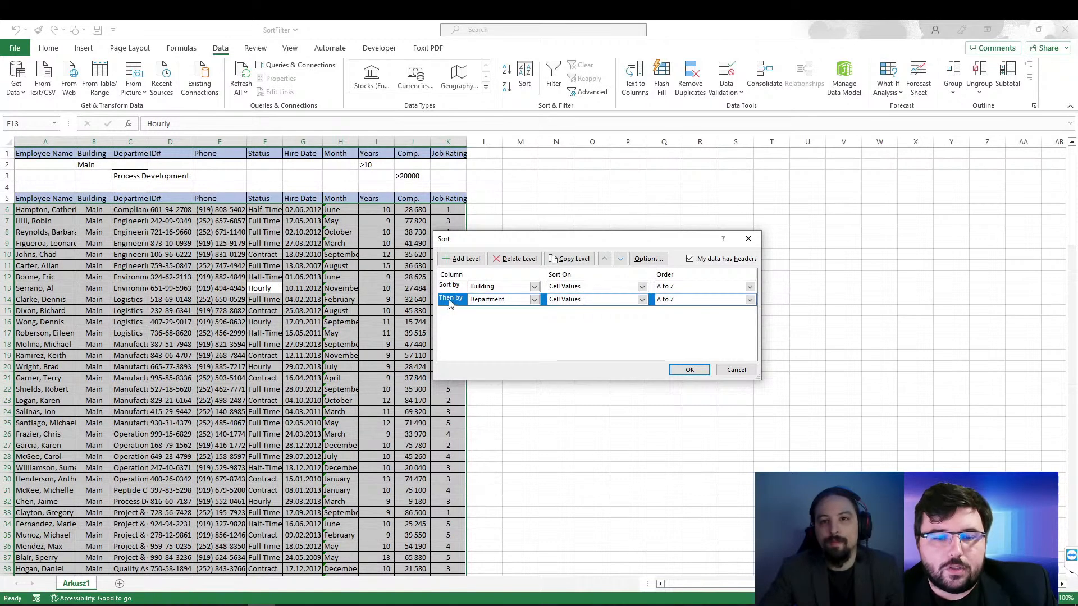
{"action": "left_click", "coordinate": [461, 259]}
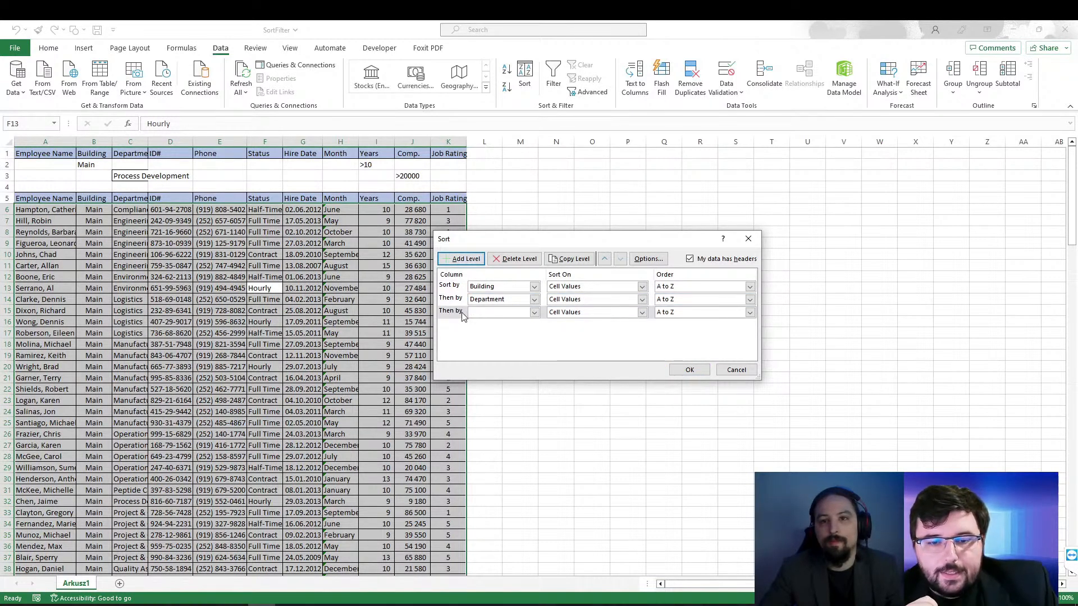
{"action": "left_click", "coordinate": [535, 313]}
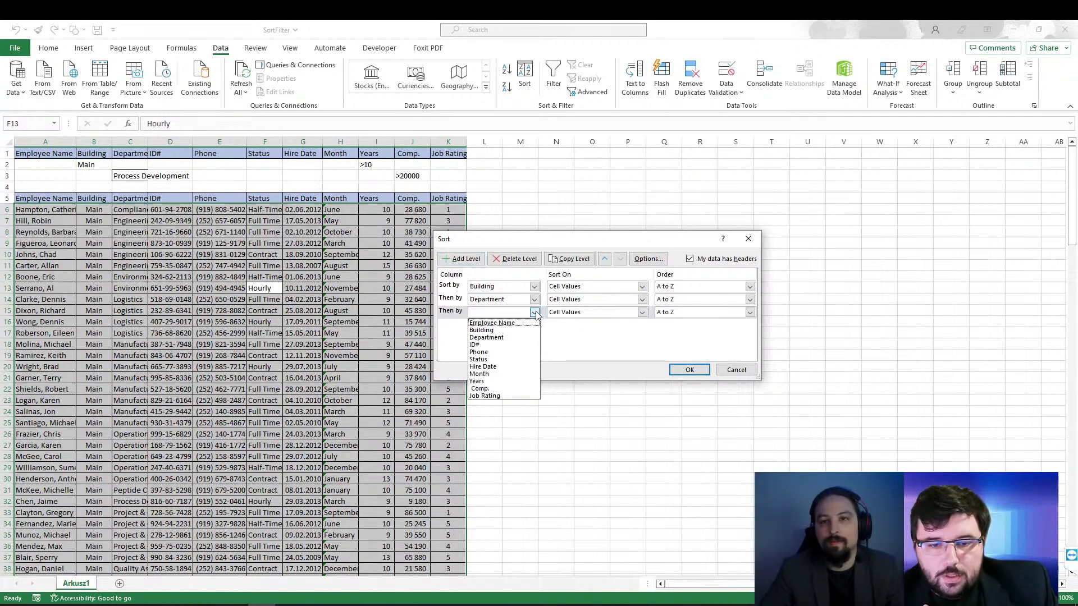
{"action": "left_click", "coordinate": [499, 389]}
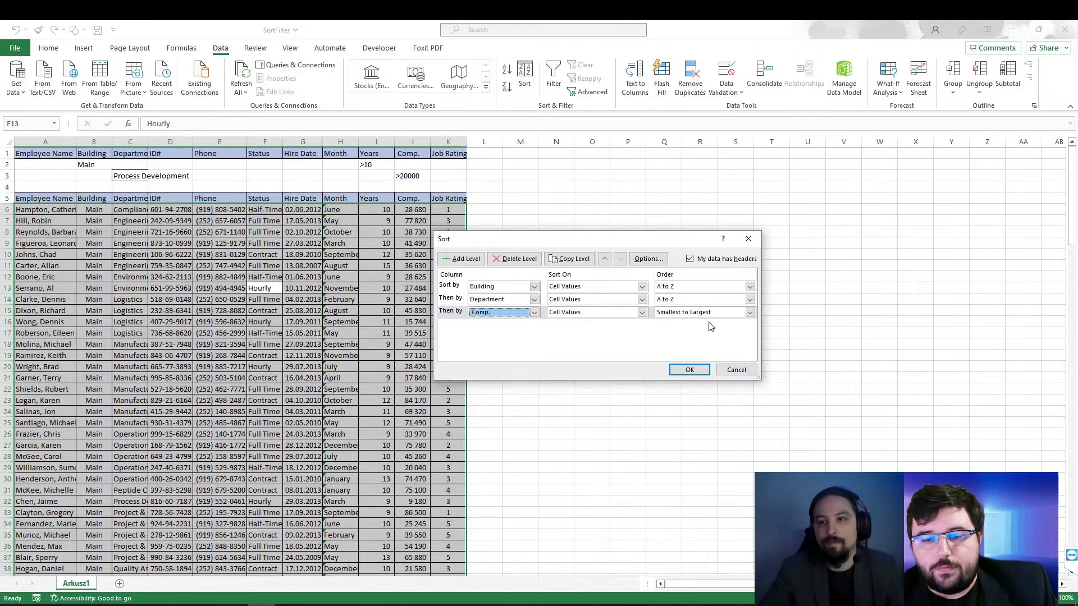
{"action": "left_click", "coordinate": [689, 370]}
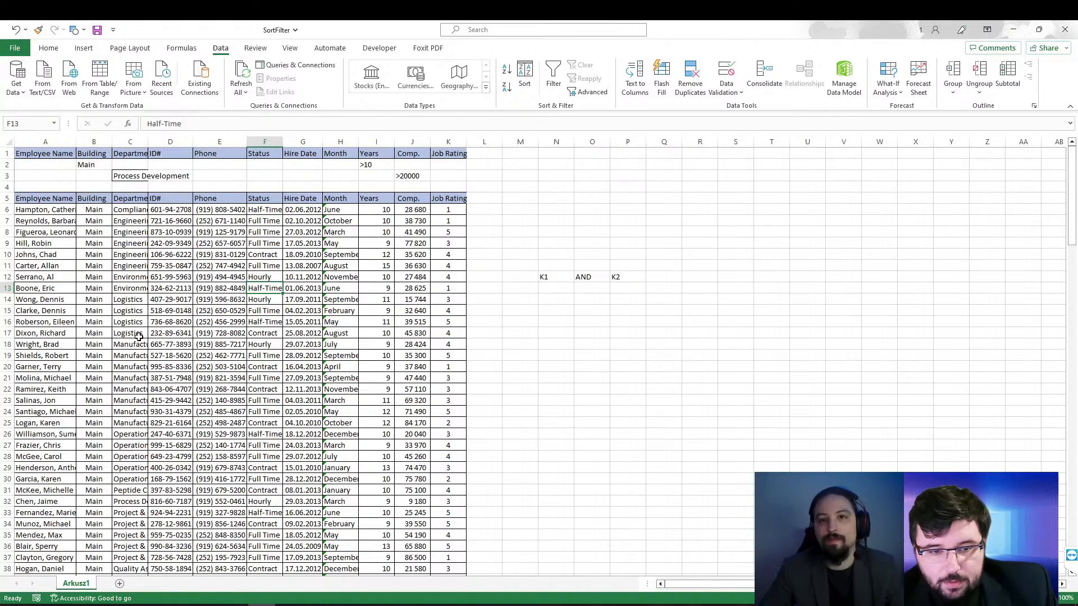
Step: Examine the order of the Comp. values within the Manufacturing department rows of the Main building
{"action": "left_click", "coordinate": [127, 357]}
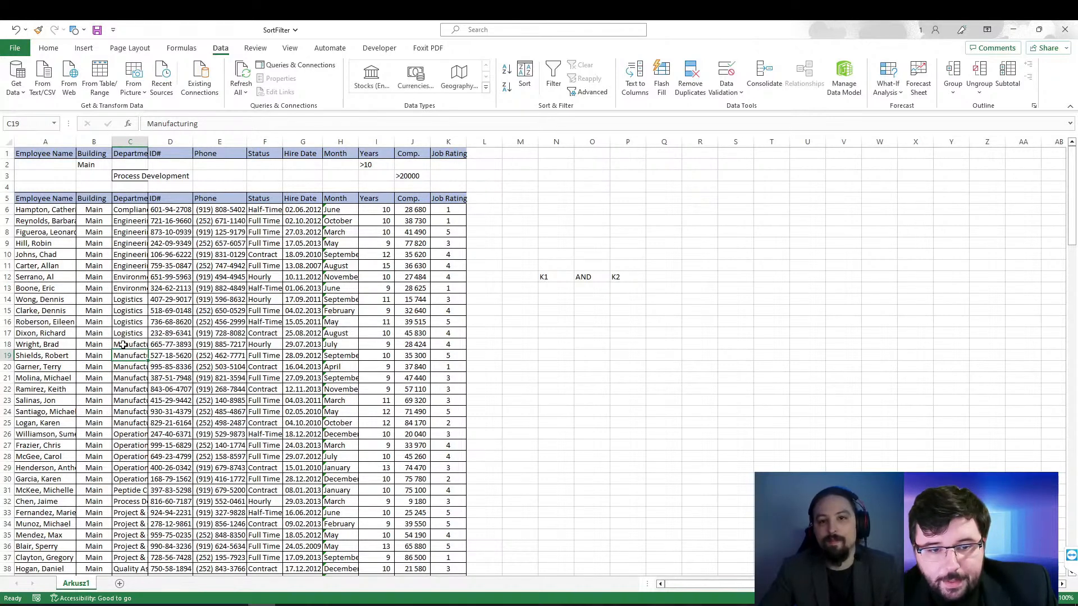
{"action": "left_click", "coordinate": [404, 357]}
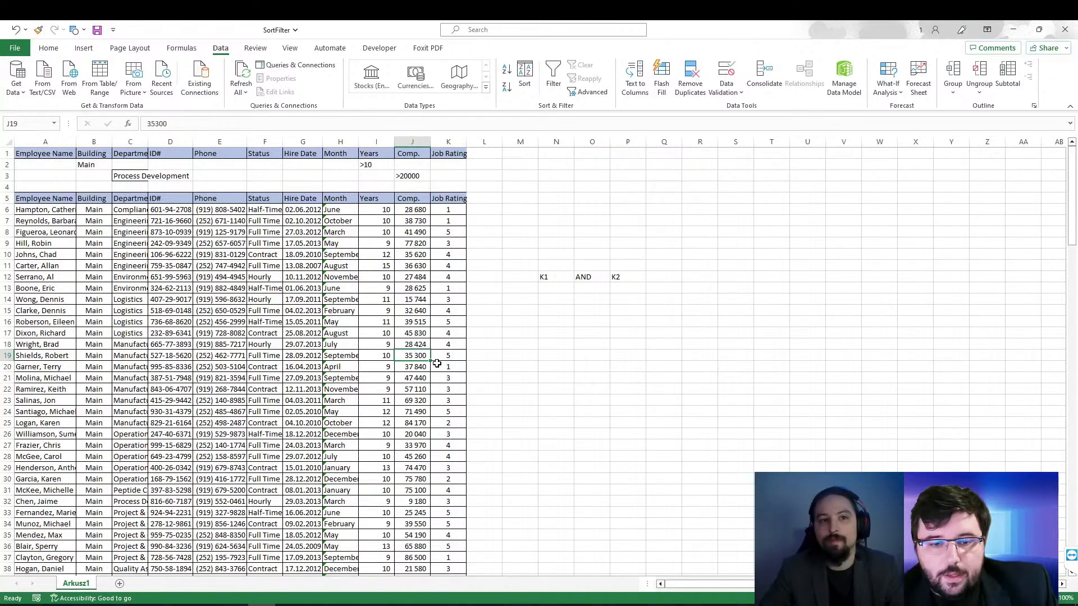
{"action": "left_click", "coordinate": [415, 345]}
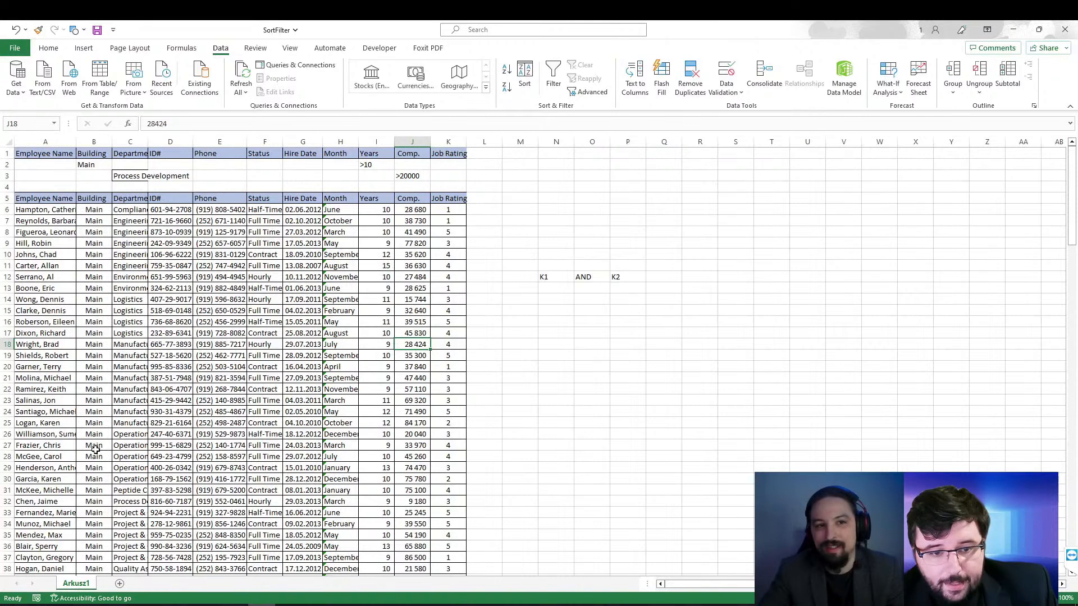
{"action": "left_click", "coordinate": [402, 425]}
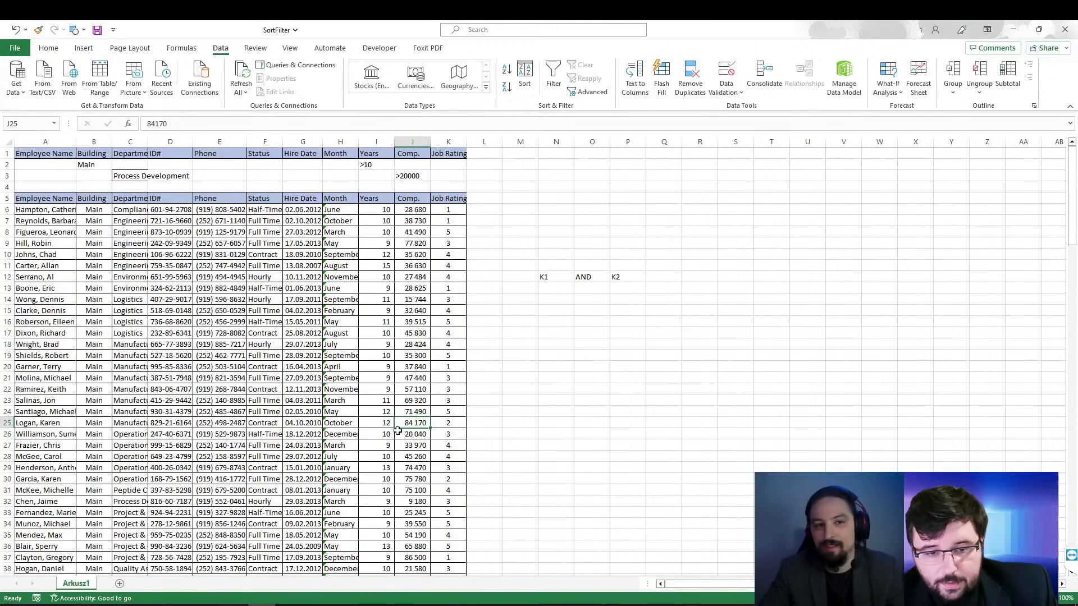